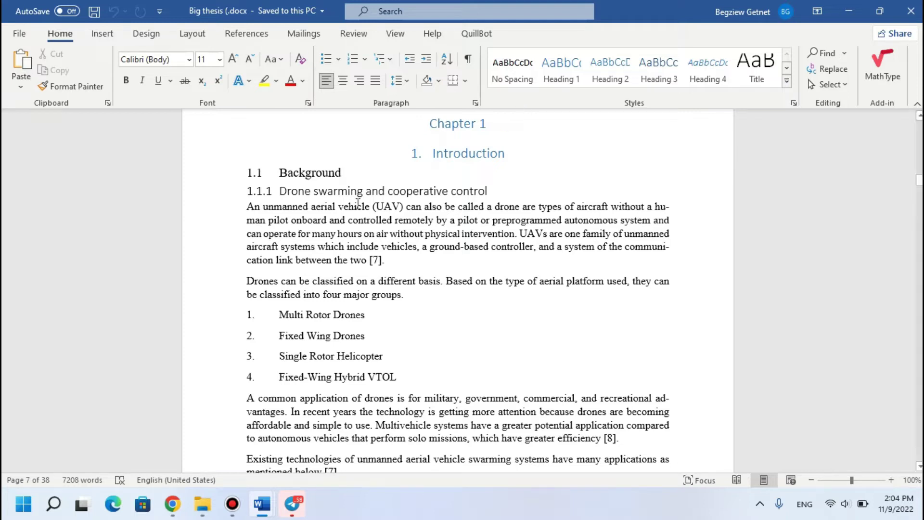
- Open the Office Add-ins store from Insert > Add-ins and filter it to Education
left_click(103, 35)
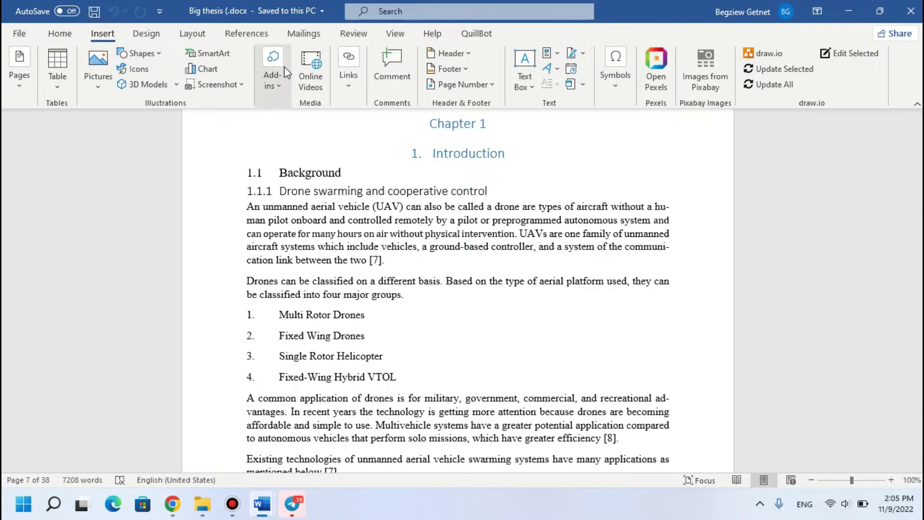
left_click(276, 86)
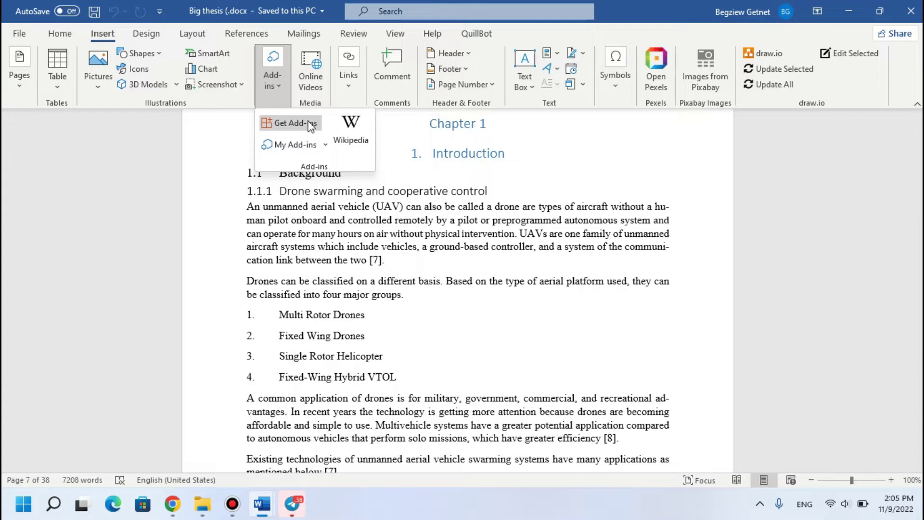
left_click(295, 124)
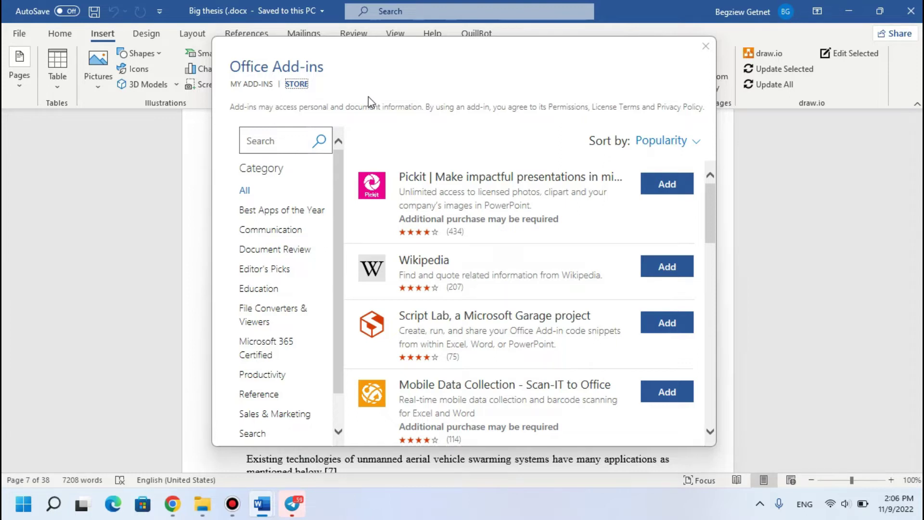
mouse_move(710, 210)
left_mouse_down()
mouse_move(712, 283)
mouse_move(711, 179)
left_mouse_up()
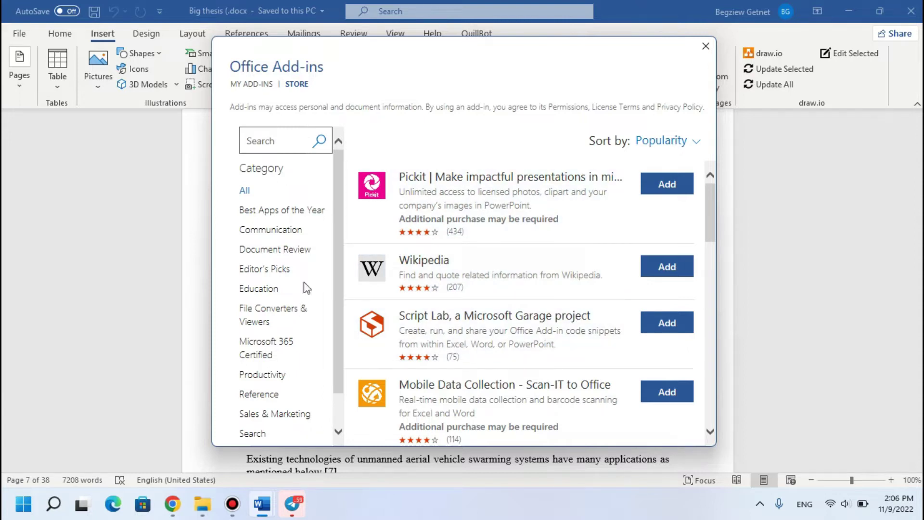
left_click_drag(336, 201, 338, 237)
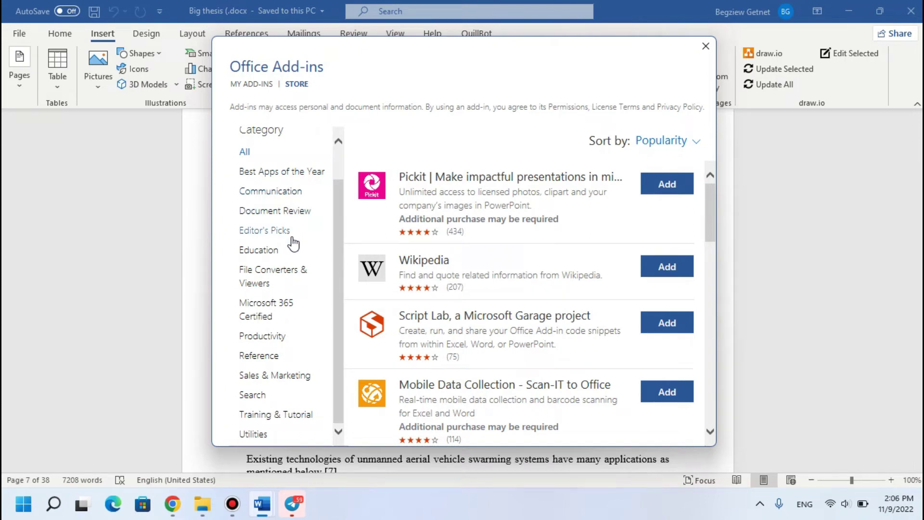
left_click(249, 252)
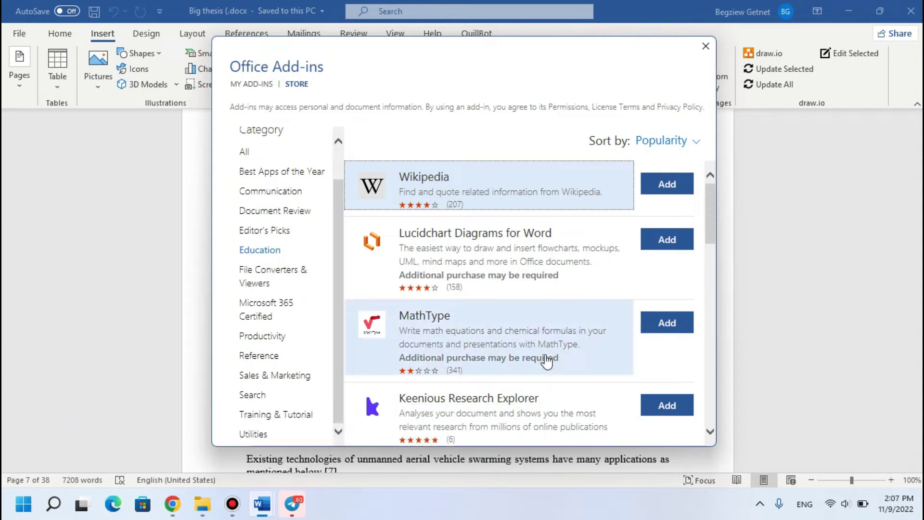
- Install the Wikipedia add-in and look up 'Drone' from the thesis heading
left_click(667, 187)
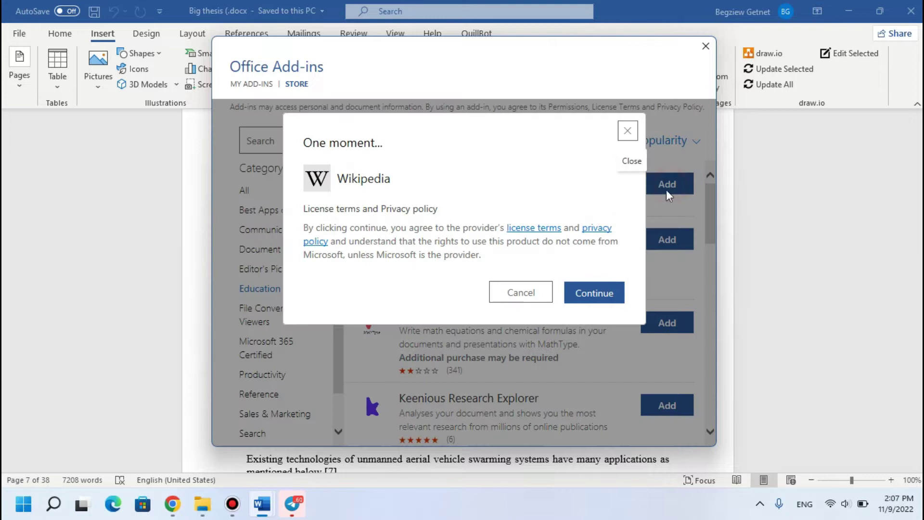
left_click(593, 292)
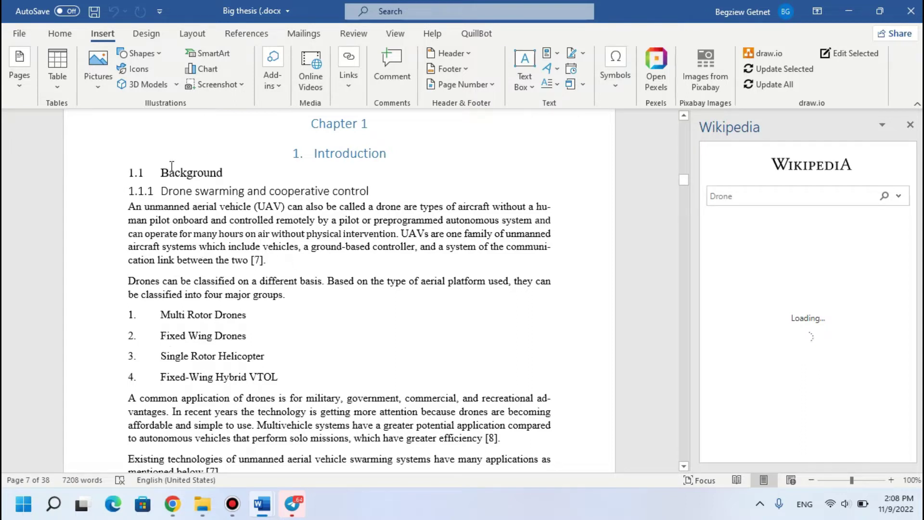
left_click_drag(160, 191, 192, 193)
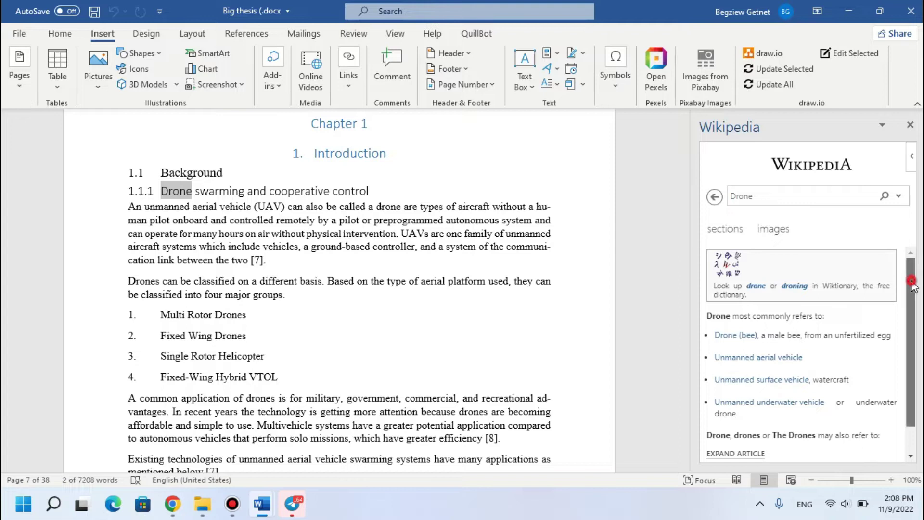
scroll(917, 337, "down", 1)
scroll(708, 306, "up", 1)
left_click_drag(708, 312, 827, 319)
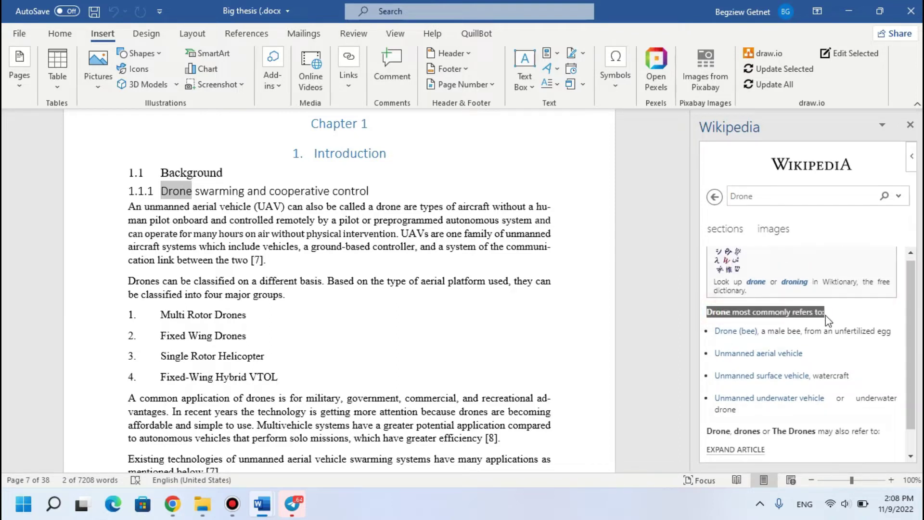
- Look up 'cooperative' from the heading in the Wikipedia pane
left_click(252, 220)
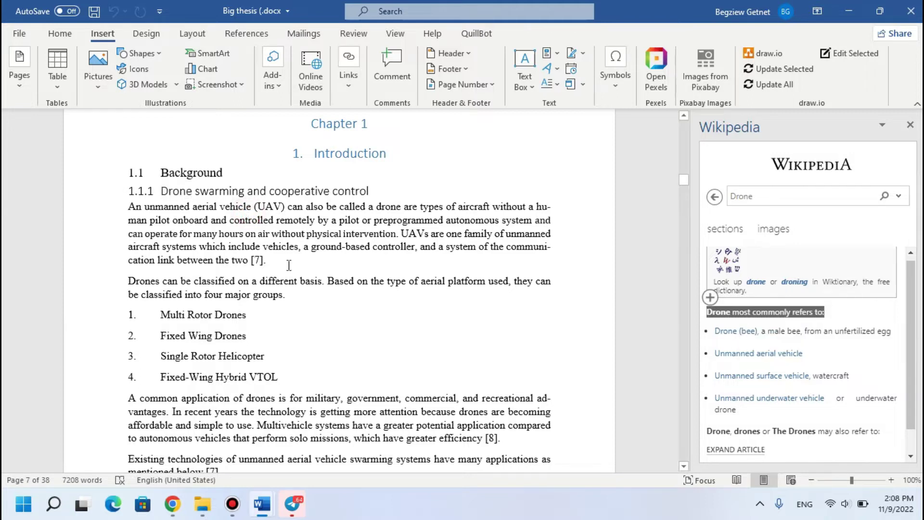
double_click(278, 192)
left_click(305, 244)
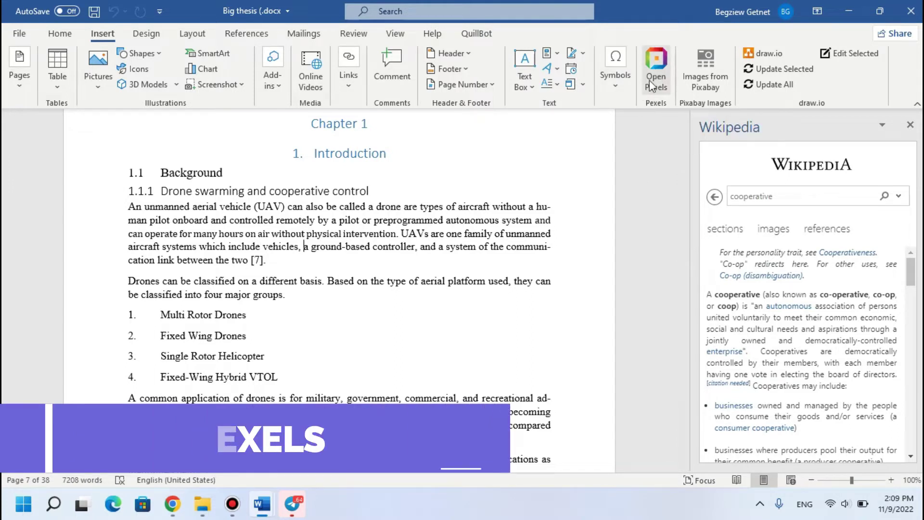
- Open the Pexels photo pane and search it for lion photos
left_click(273, 80)
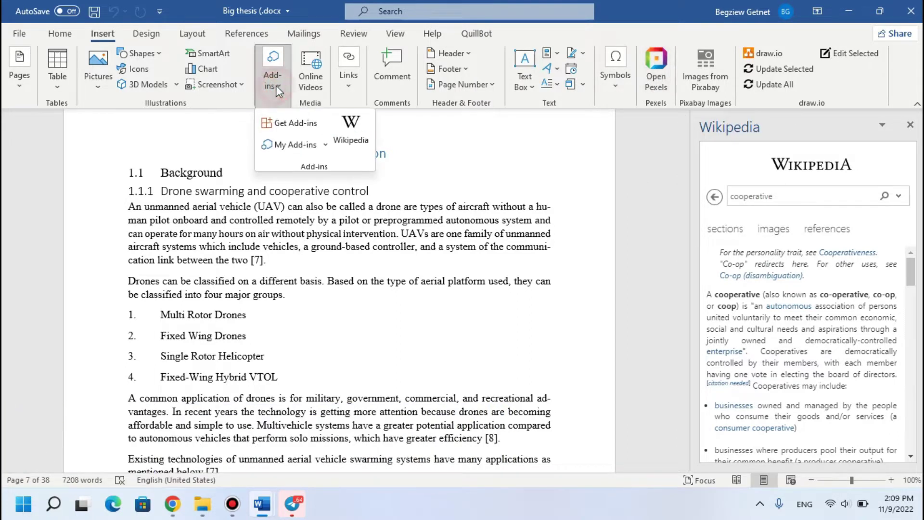
left_click(295, 123)
left_click(278, 140)
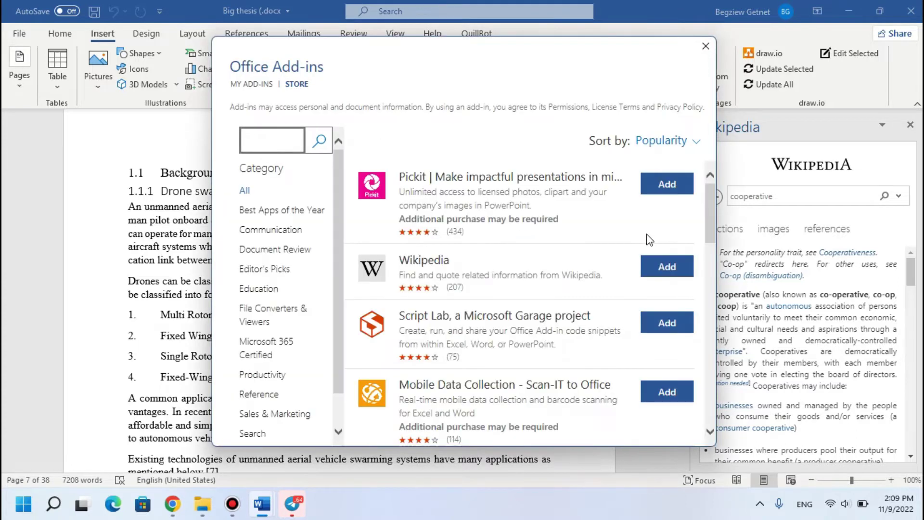
left_click(708, 43)
left_click(655, 65)
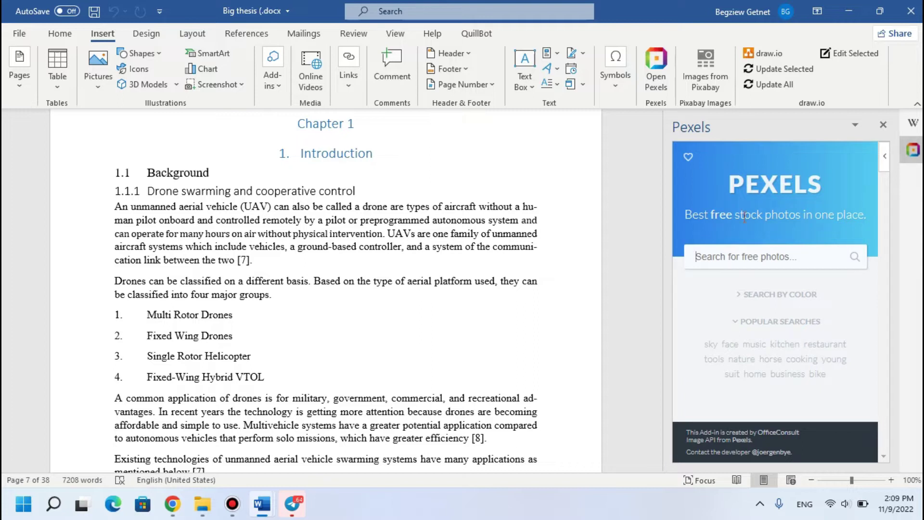
type("lion")
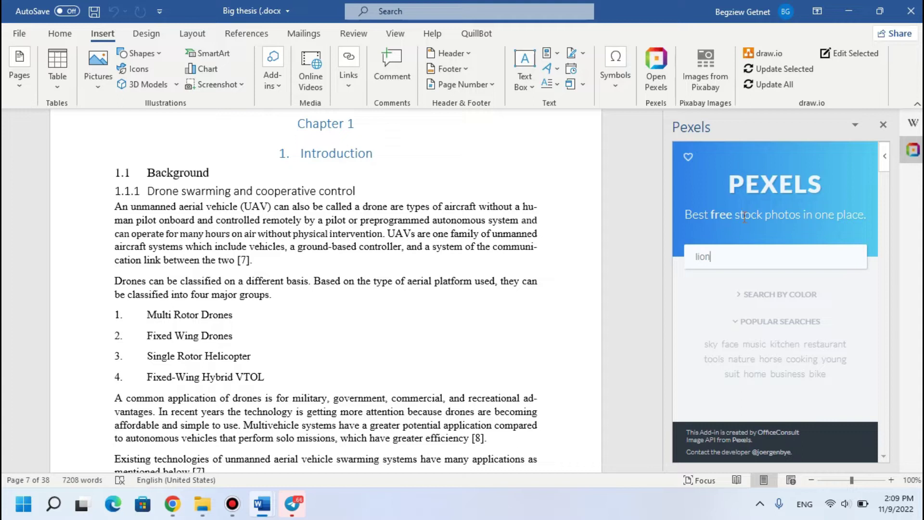
key("Return")
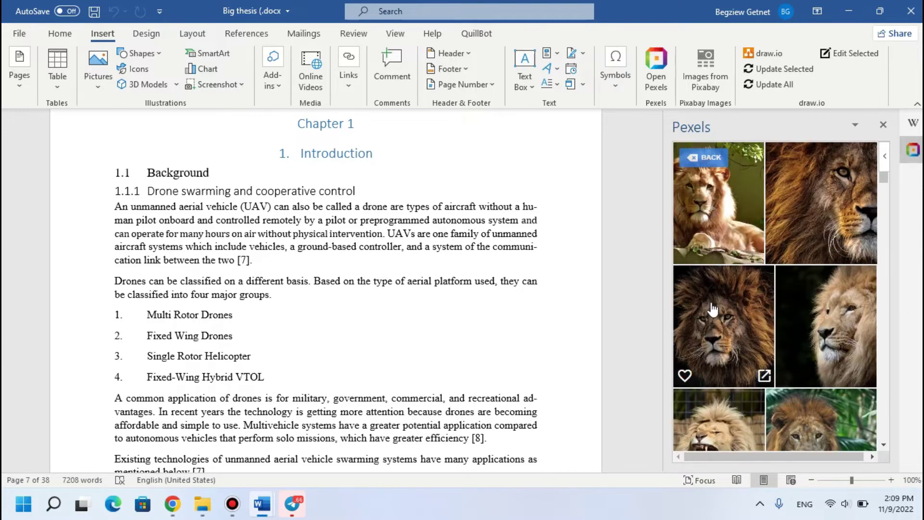
- Copy a lion photo and paste it on a new line after the [7] sentence
right_click(711, 304)
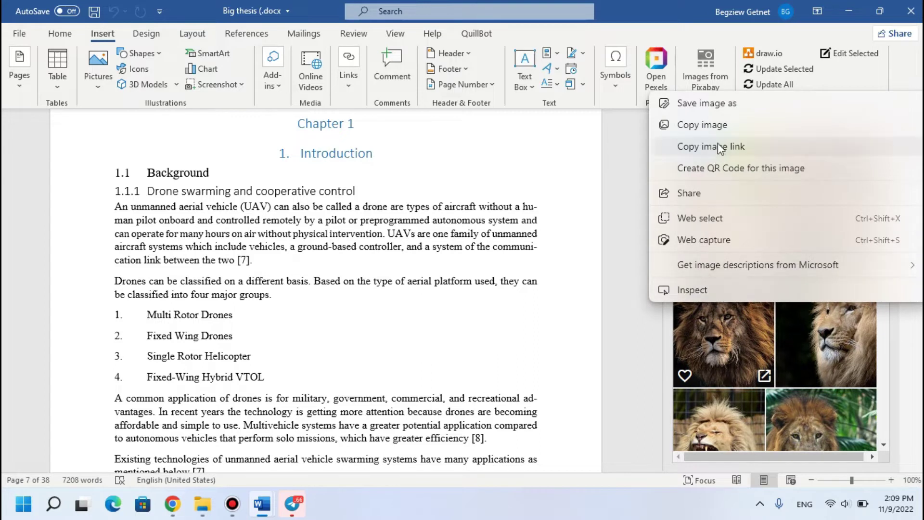
left_click(726, 126)
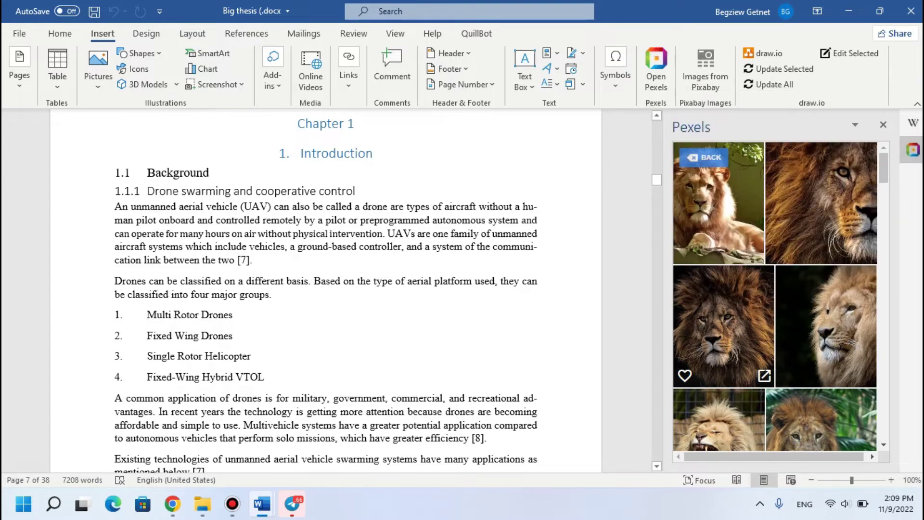
key("Return")
key("ctrl+v")
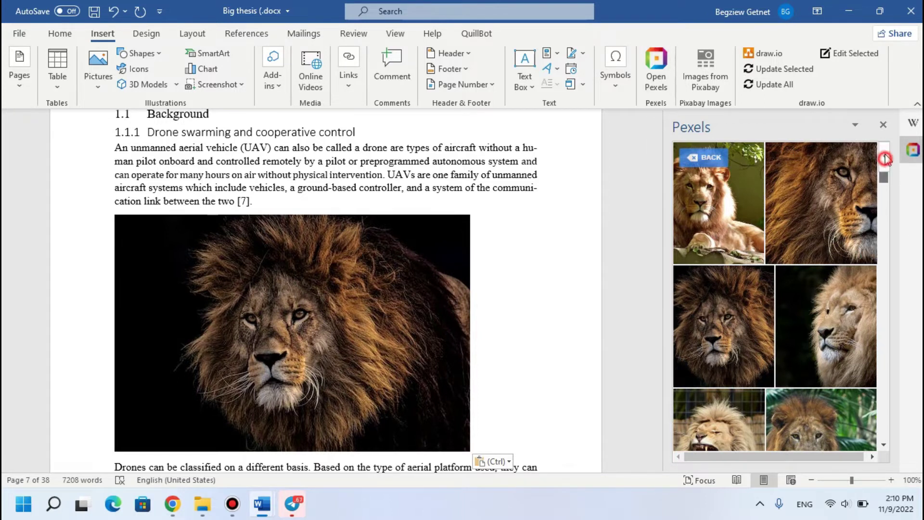
- Close the Pexels pane and launch QuillBot in a side pane
left_click(883, 124)
type("flower")
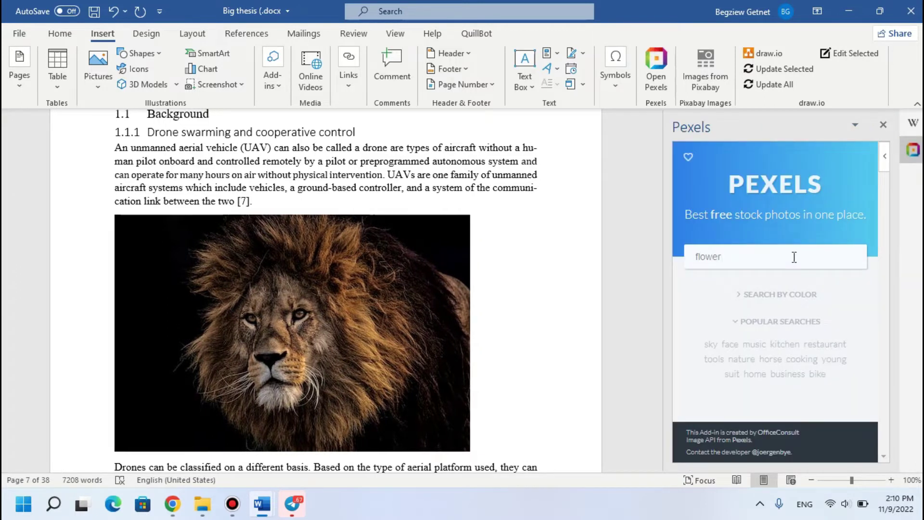
key("Return")
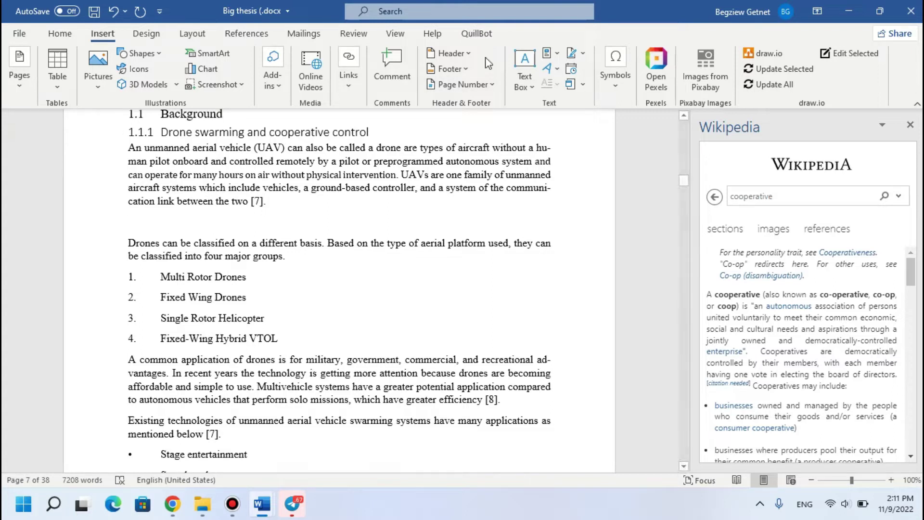
left_click(475, 41)
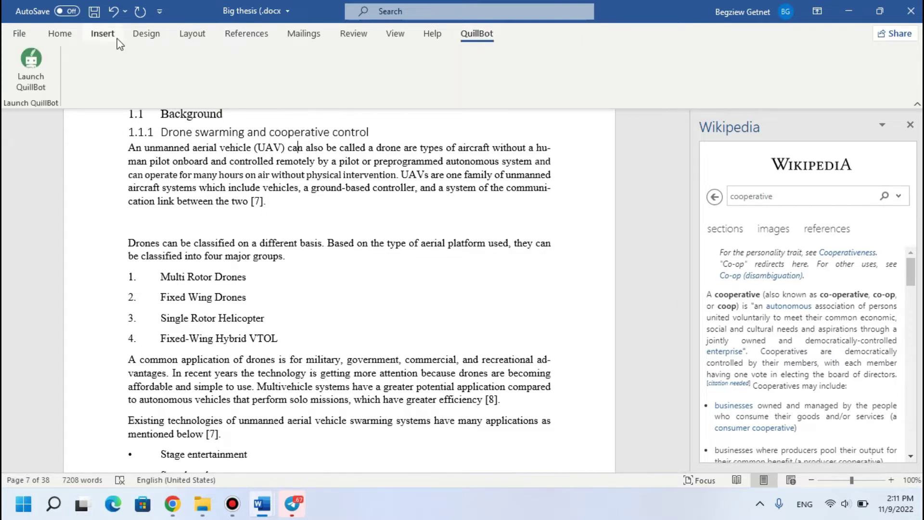
left_click(479, 35)
left_click(28, 62)
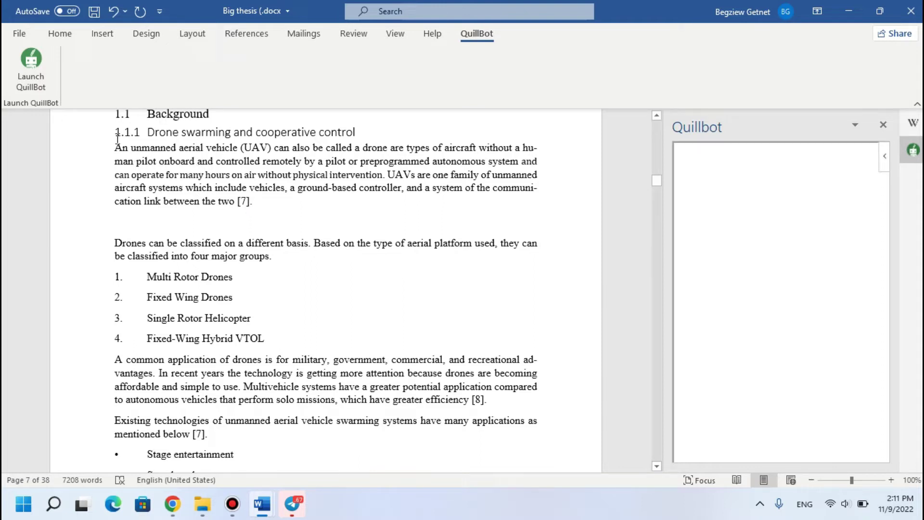
- Copy Google's featured snippet defining Office Add-ins from the Chrome results
left_click(173, 505)
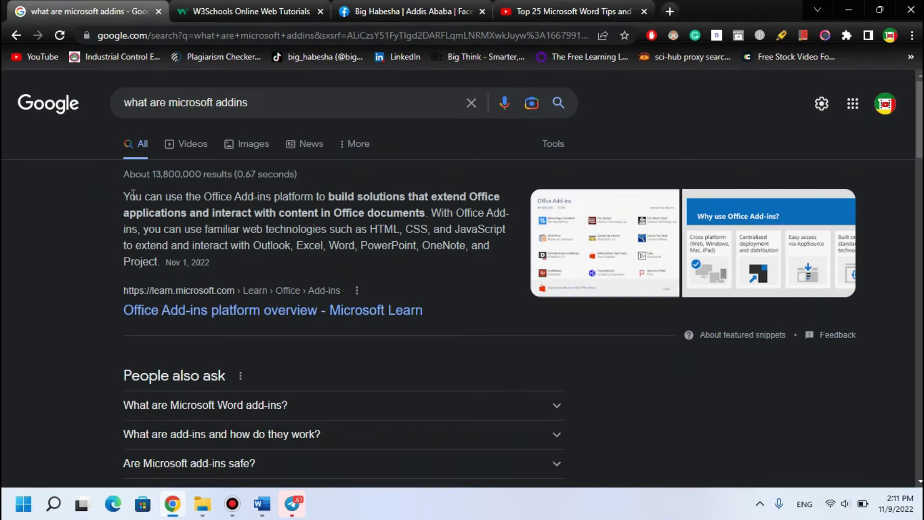
left_click_drag(127, 193, 158, 264)
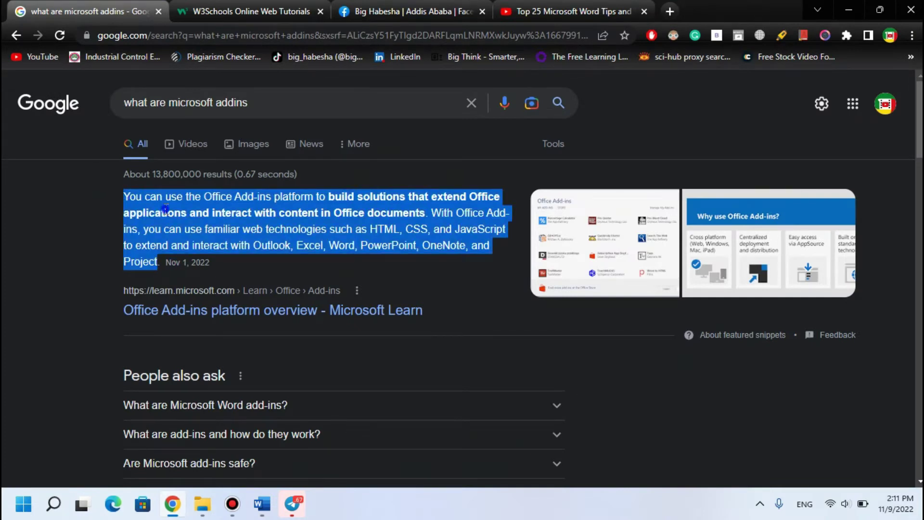
right_click(165, 208)
left_click(196, 219)
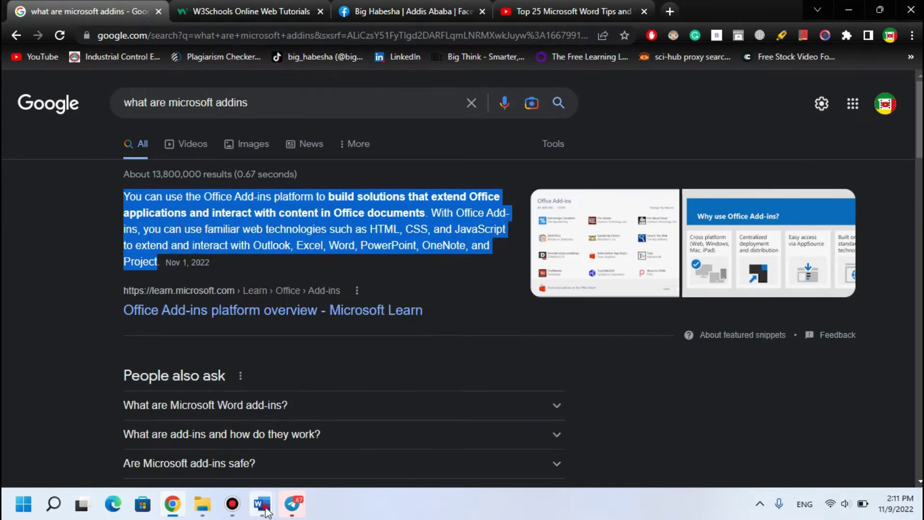
- Paste the add-ins definition into the thesis as plain text and select it
mouse_move(261, 503)
left_click(303, 459)
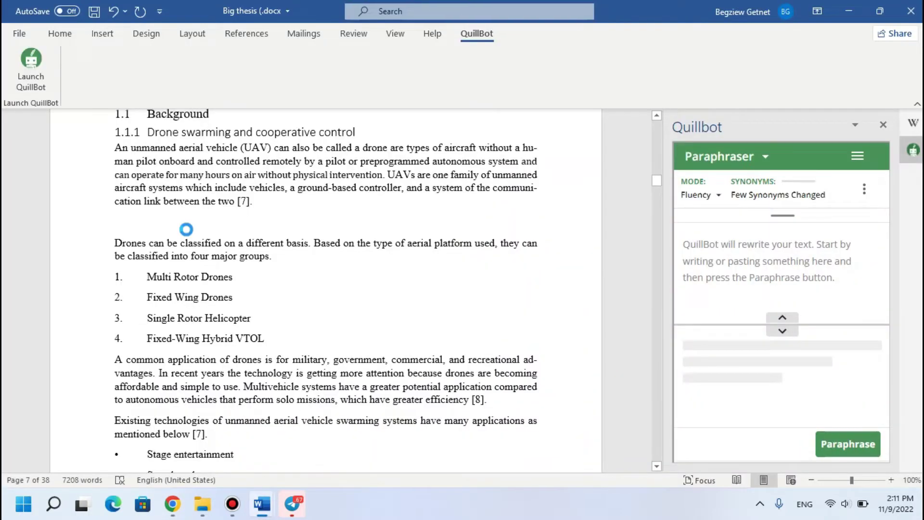
key("ctrl+v")
key("ctrl+t")
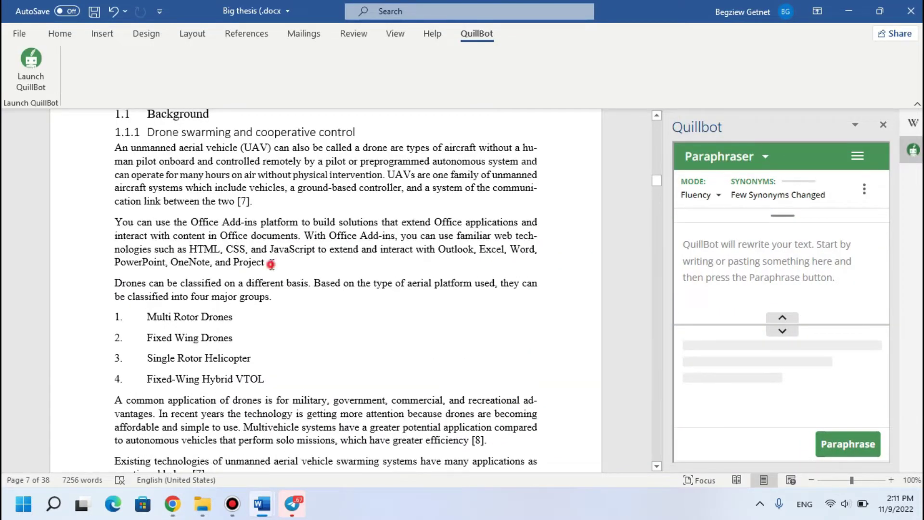
left_click_drag(271, 263, 238, 259)
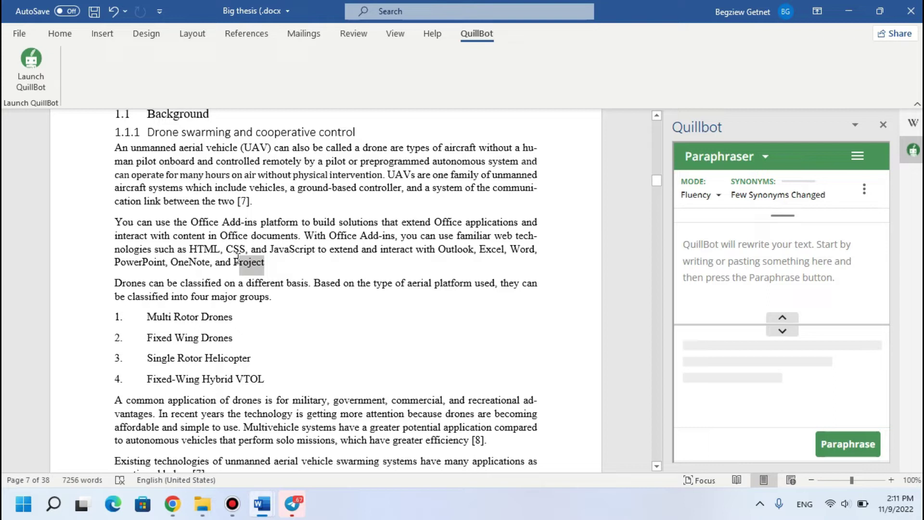
left_click_drag(232, 259, 106, 217)
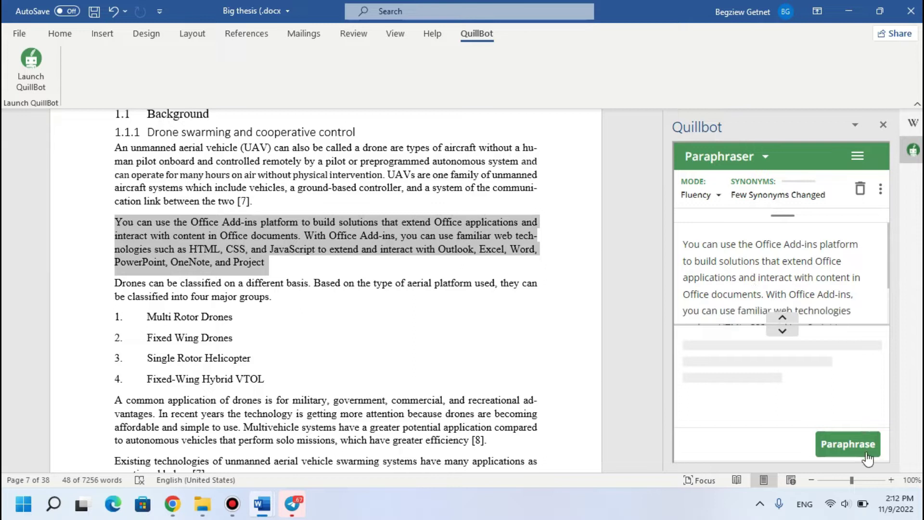
- Paraphrase the selected paragraph with QuillBot and paste the result after 'Project'
left_click(843, 445)
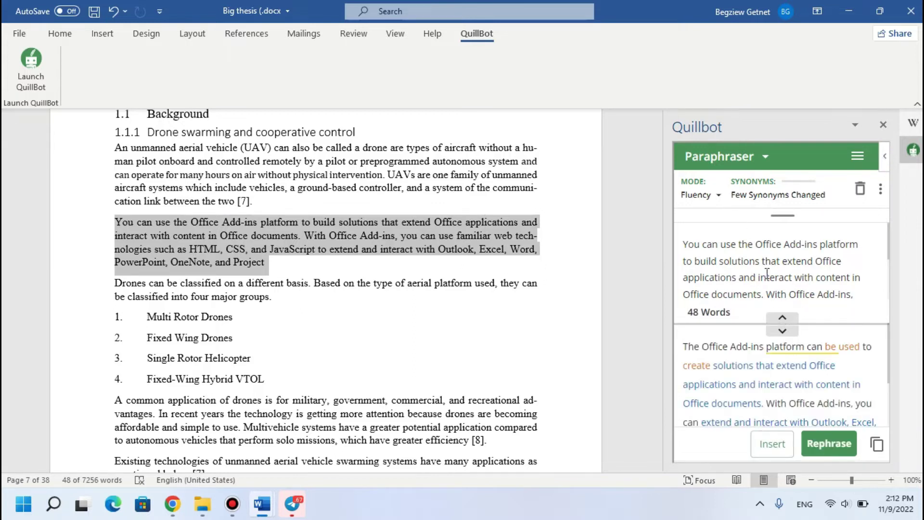
scroll(890, 383, "down", 3)
scroll(891, 383, "up", 2)
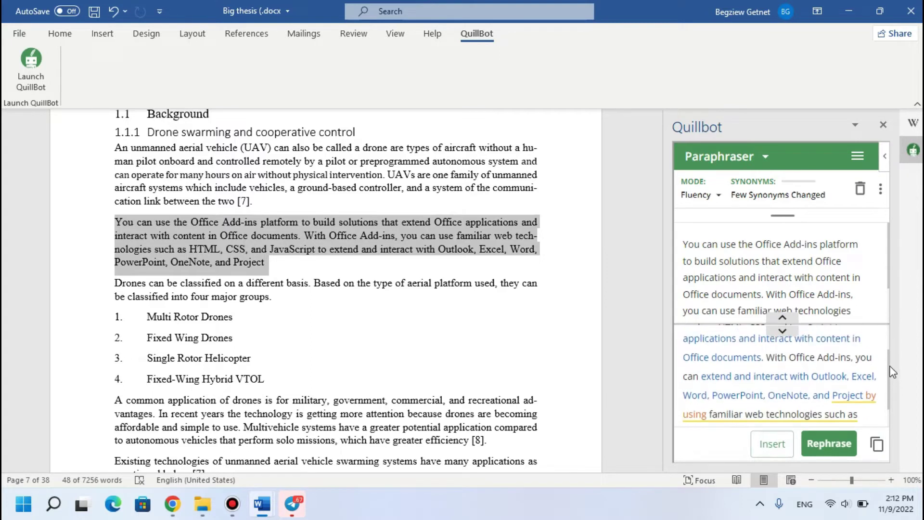
left_click(878, 445)
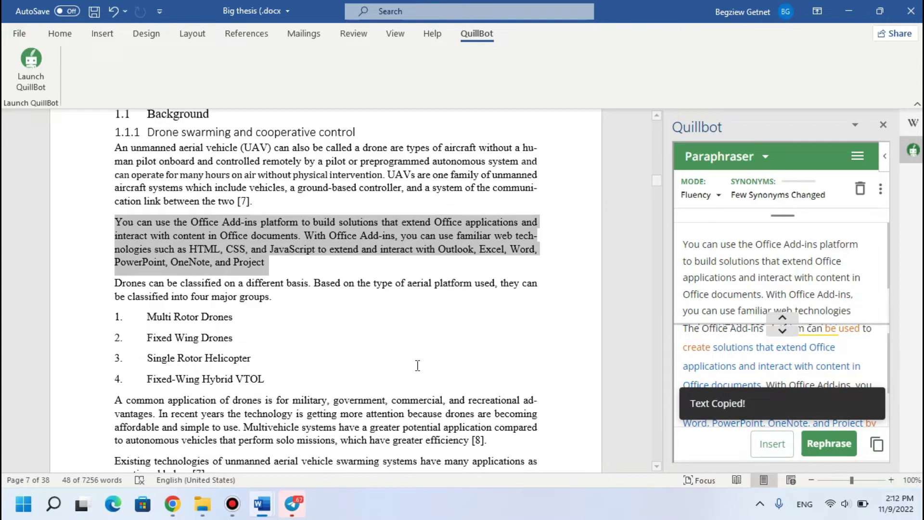
left_click(307, 266)
key("Return")
key("ctrl+v")
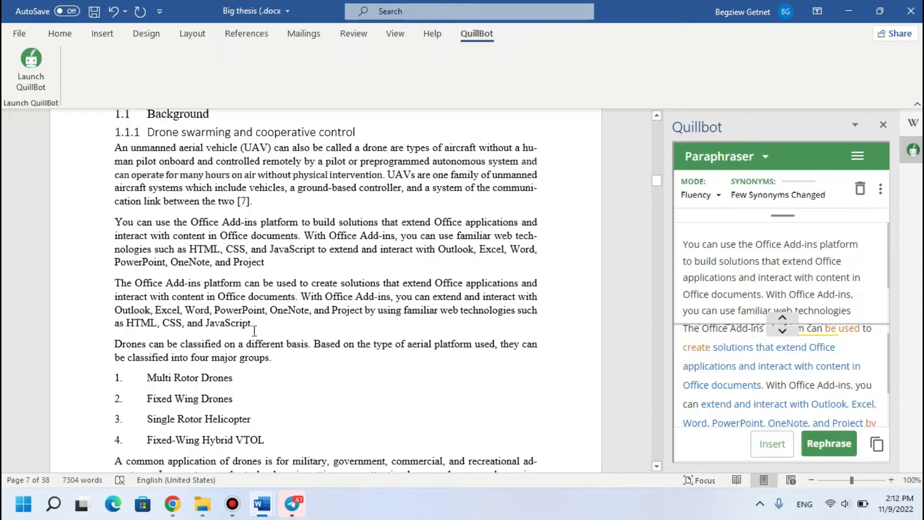
- Delete both the original and paraphrased paragraphs from the Background section
left_click_drag(254, 331, 116, 283)
left_click(278, 265)
left_click_drag(256, 326, 108, 223)
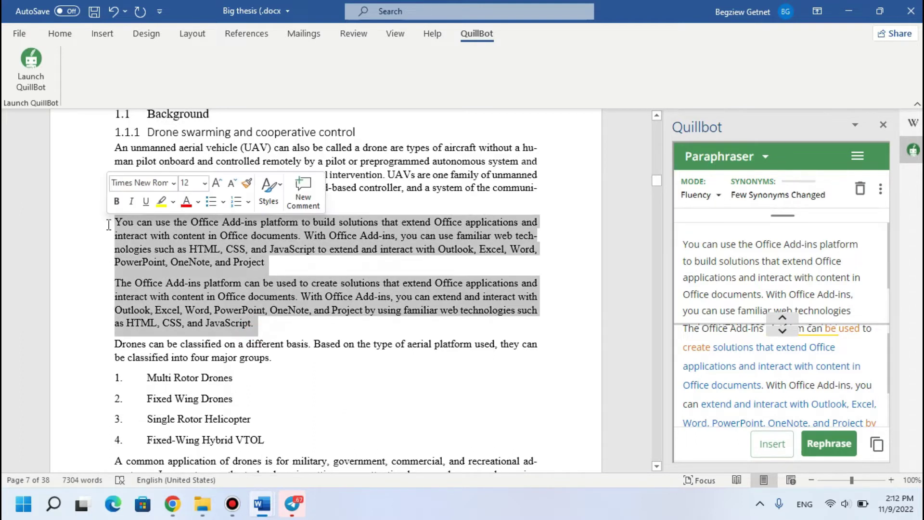
key("Delete")
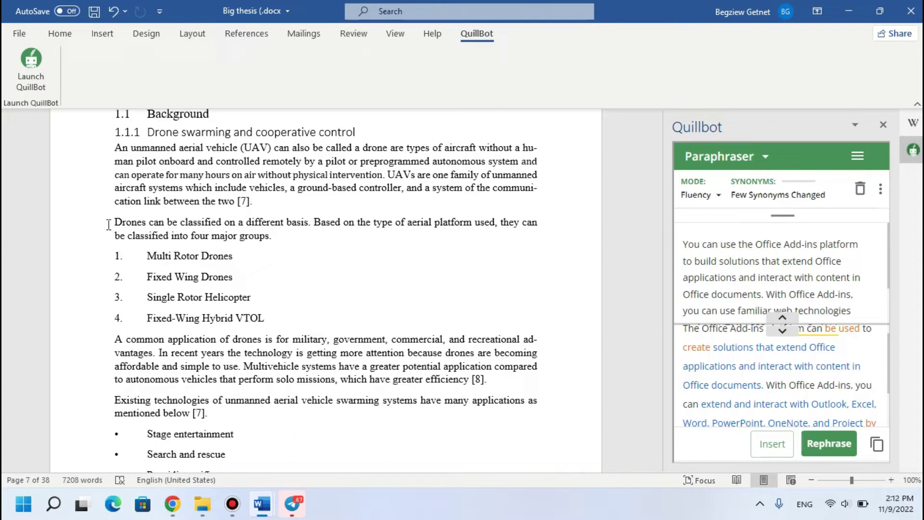
left_click(178, 207)
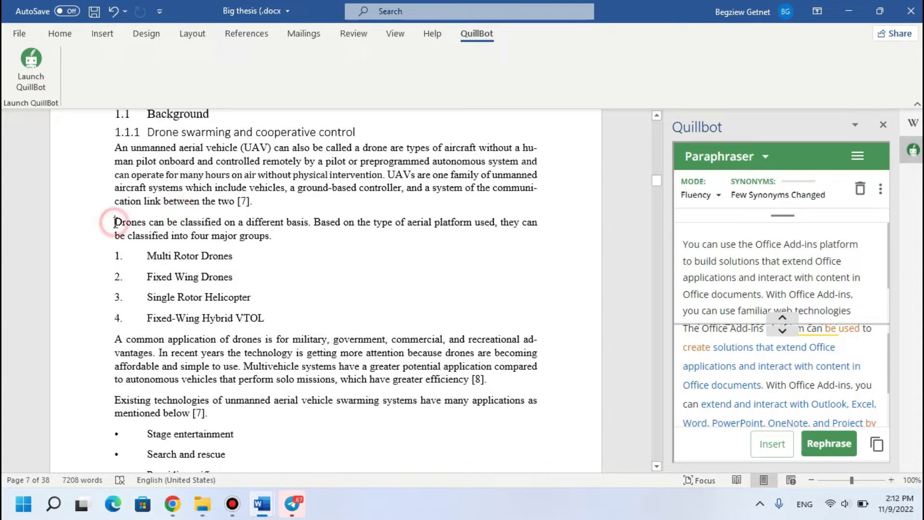
left_click(102, 33)
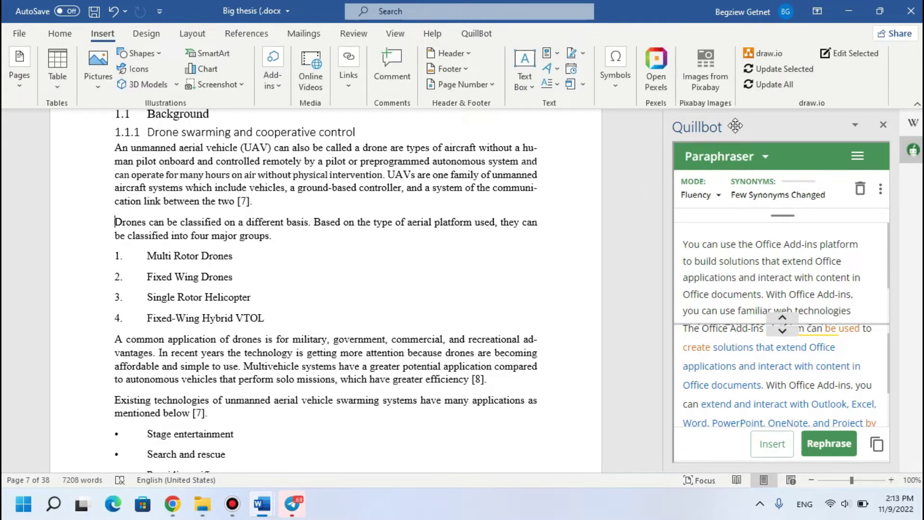
- Launch the draw.io add-in and choose Create OneDrive File for a new diagram
left_click(766, 55)
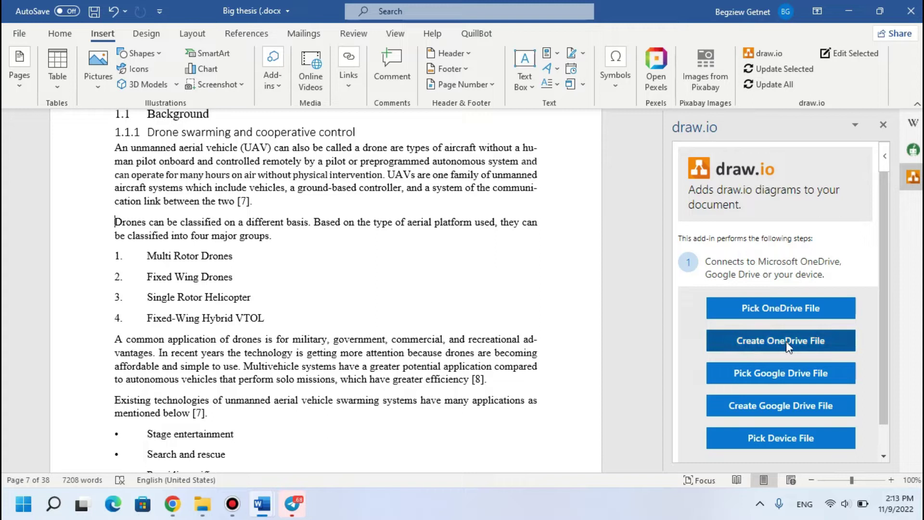
left_click(797, 345)
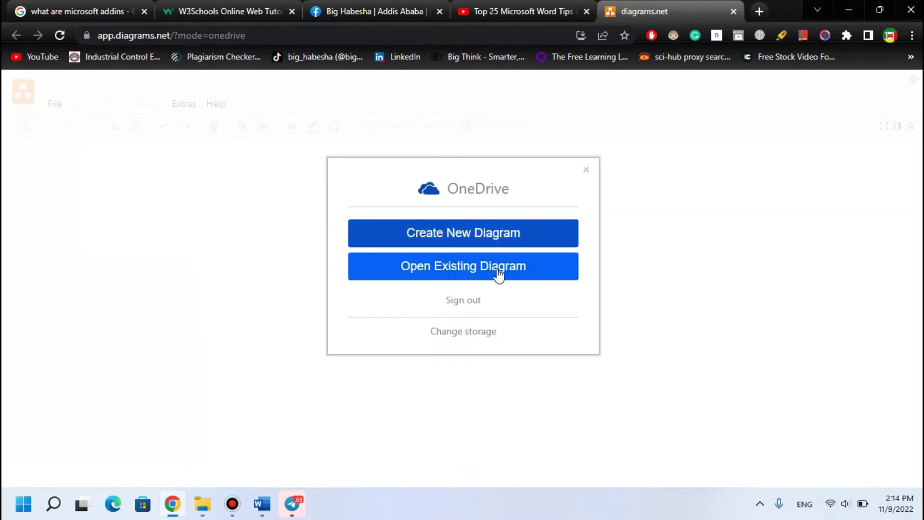
- Create a blank untitled OneDrive diagram and add a parallelogram and second diamond
left_click(451, 231)
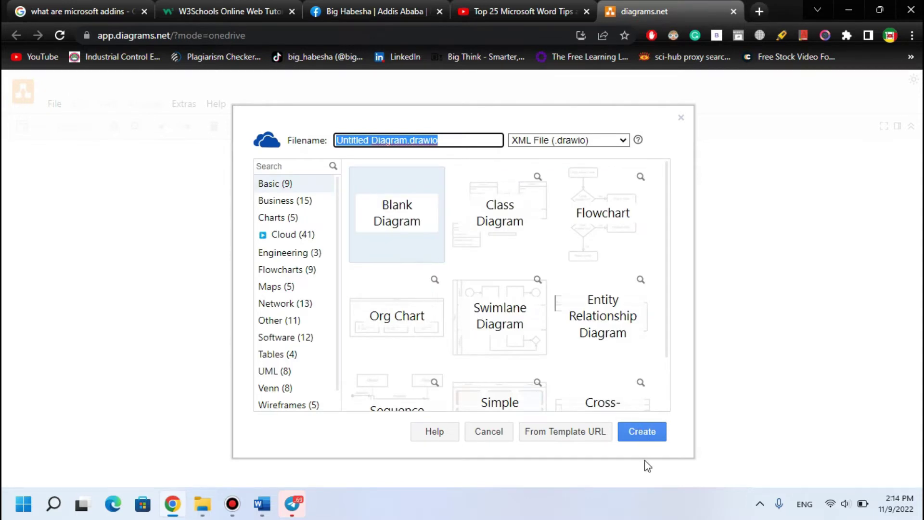
left_click(648, 435)
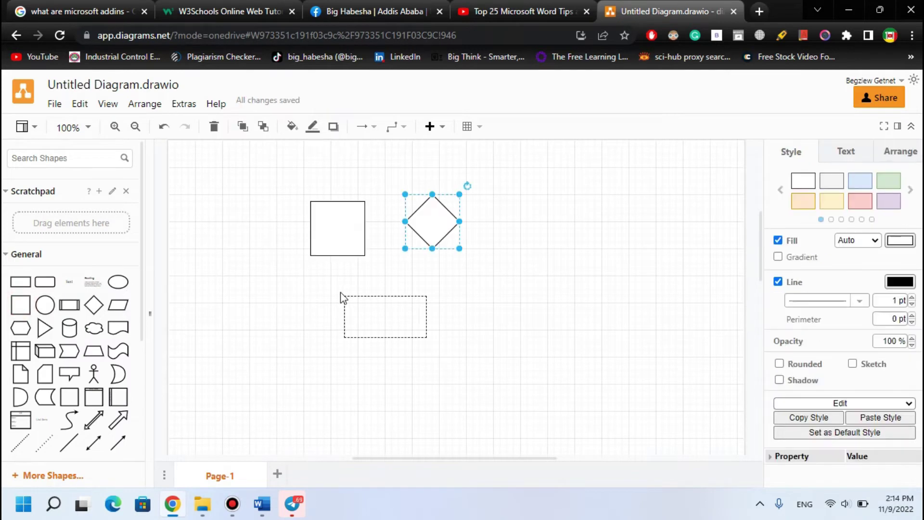
left_click_drag(337, 295, 336, 295)
left_click(469, 295)
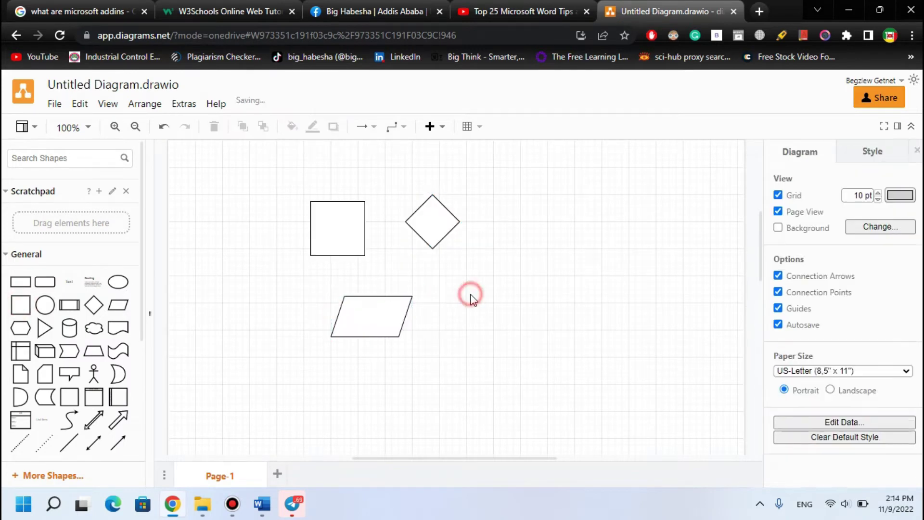
mouse_move(93, 304)
left_mouse_down()
mouse_move(473, 269)
mouse_move(454, 250)
left_mouse_up()
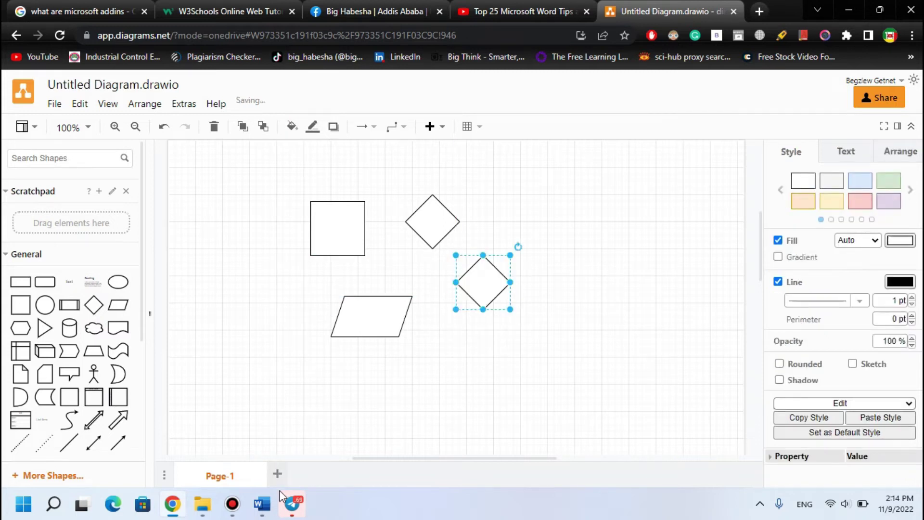
- Check the Word thesis, clear the diagram selection, and return to Word
mouse_move(261, 504)
left_click(345, 443)
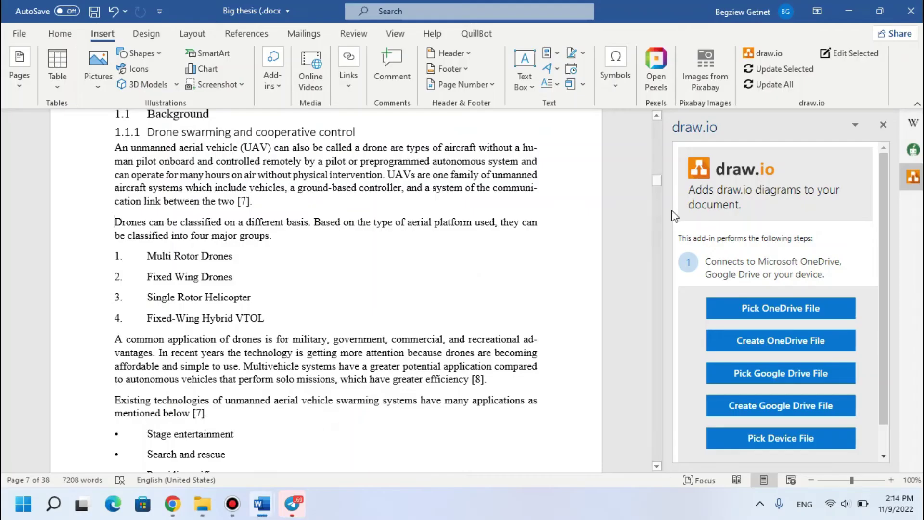
mouse_move(657, 181)
left_mouse_down()
mouse_move(654, 311)
mouse_move(657, 128)
mouse_move(658, 188)
left_mouse_up()
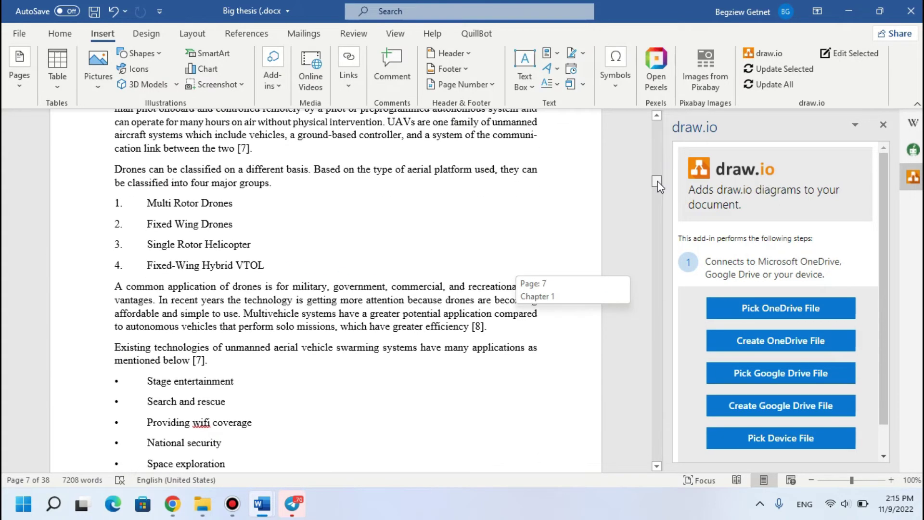
left_click(846, 10)
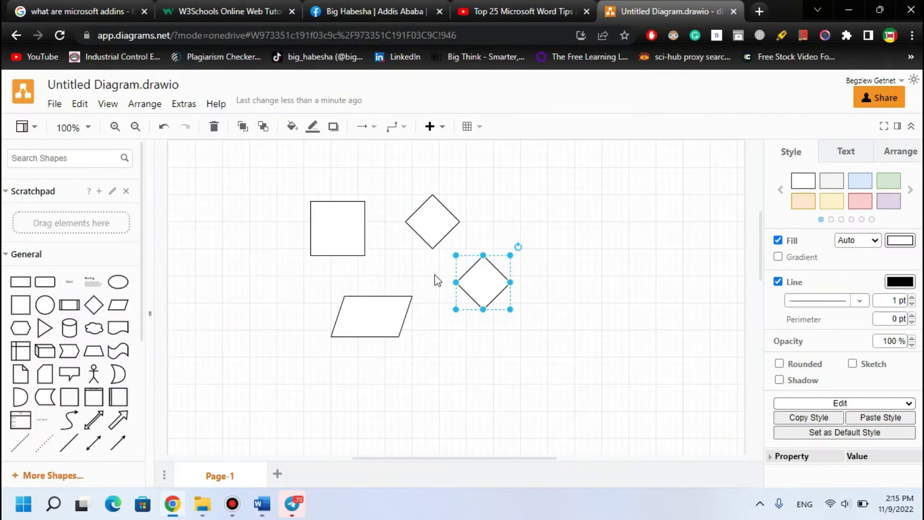
left_click(354, 251)
left_click(240, 289)
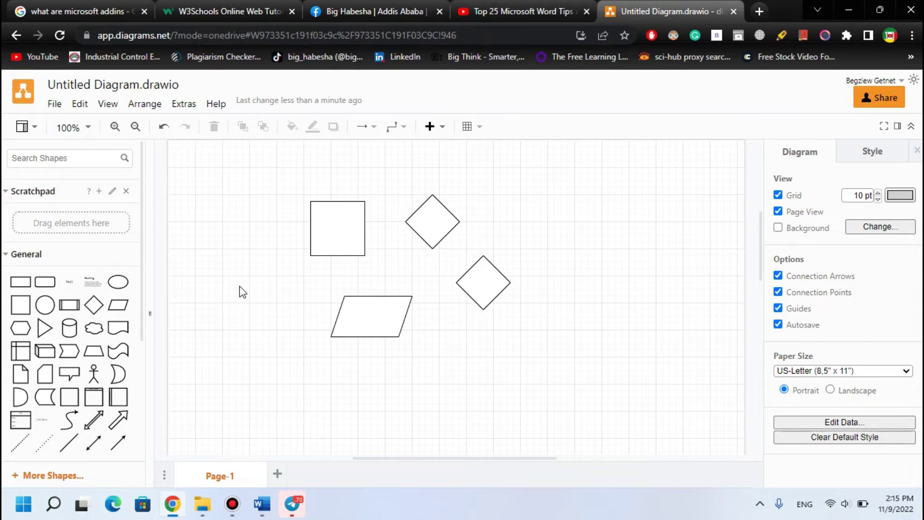
key("alt+Tab")
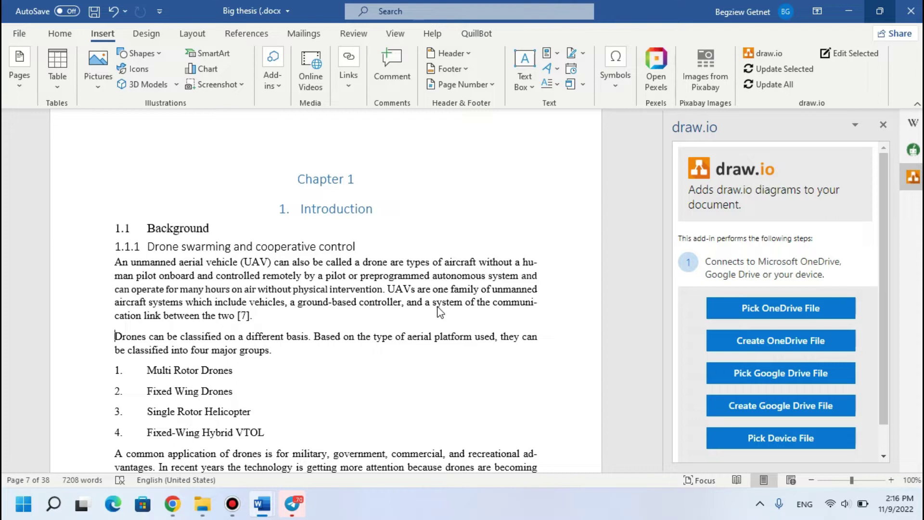
- Insert formation control.pdf as editable text via Object > Text from File
left_click(60, 33)
left_click(102, 35)
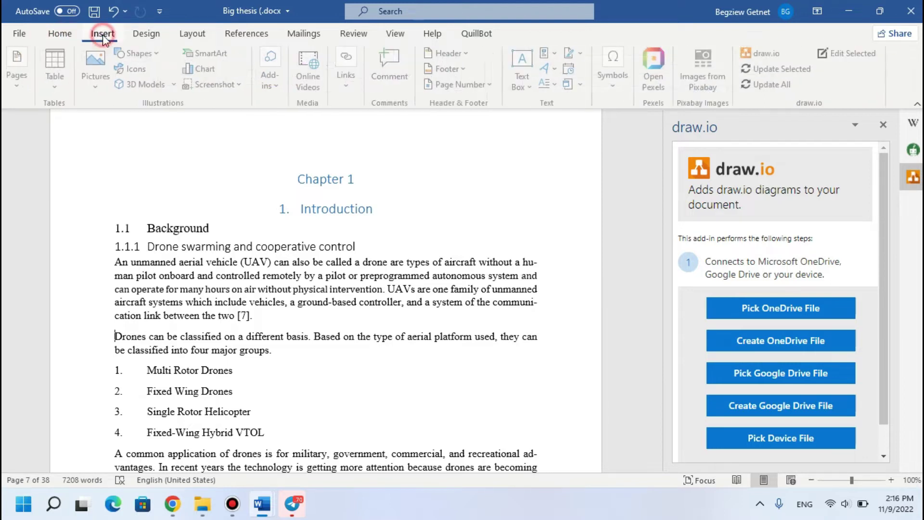
left_click(583, 86)
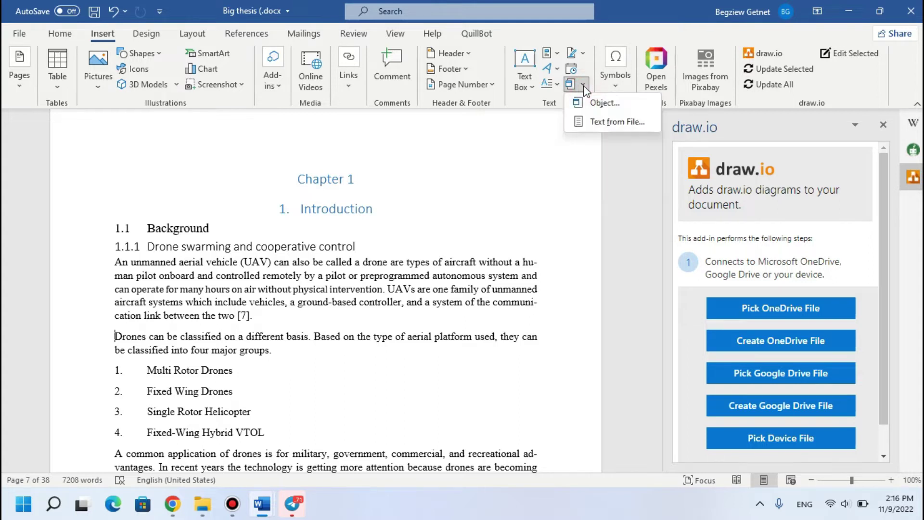
left_click(609, 122)
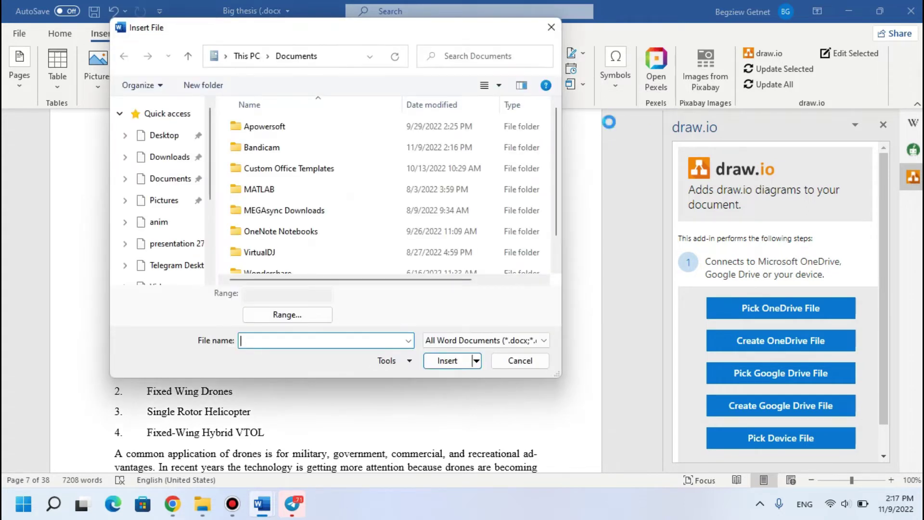
left_click_drag(556, 140, 556, 163)
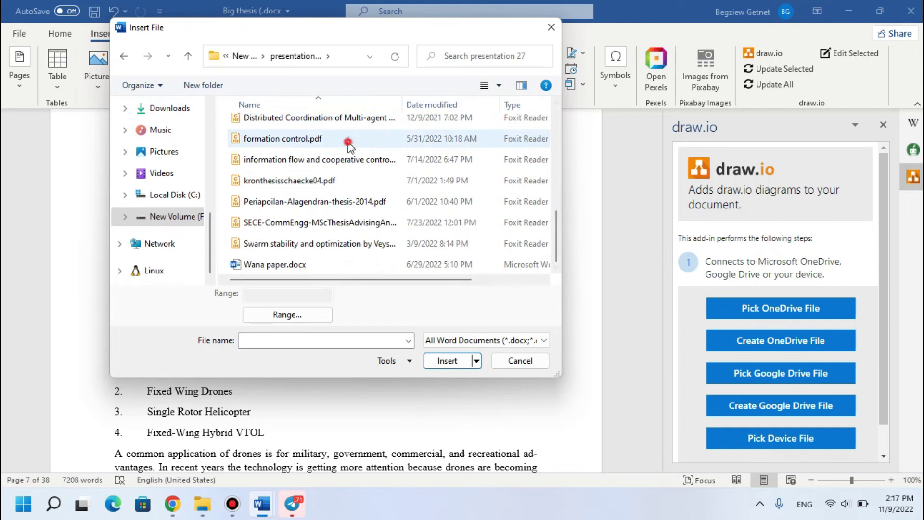
left_click(348, 144)
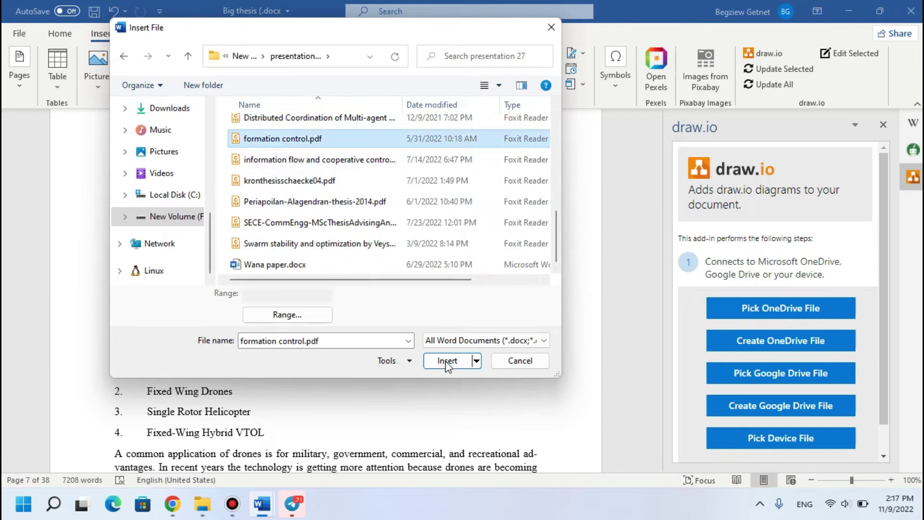
left_click(447, 360)
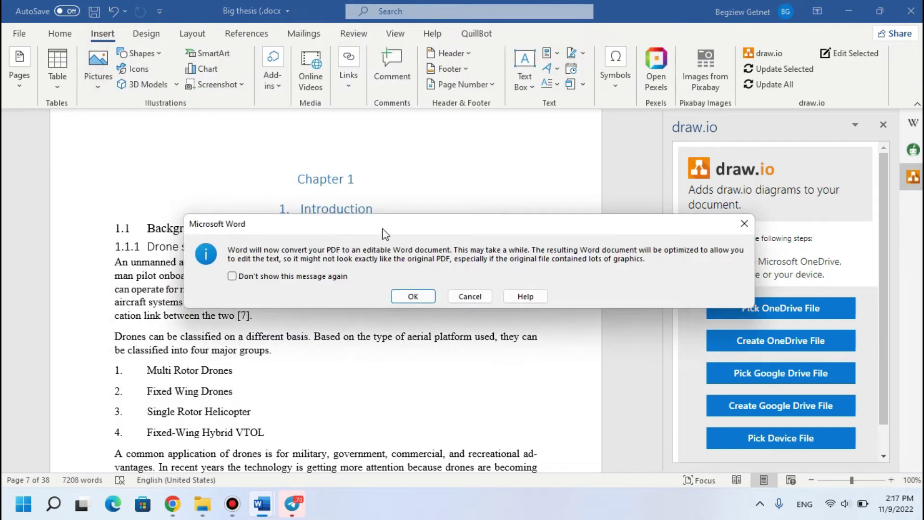
left_click(413, 295)
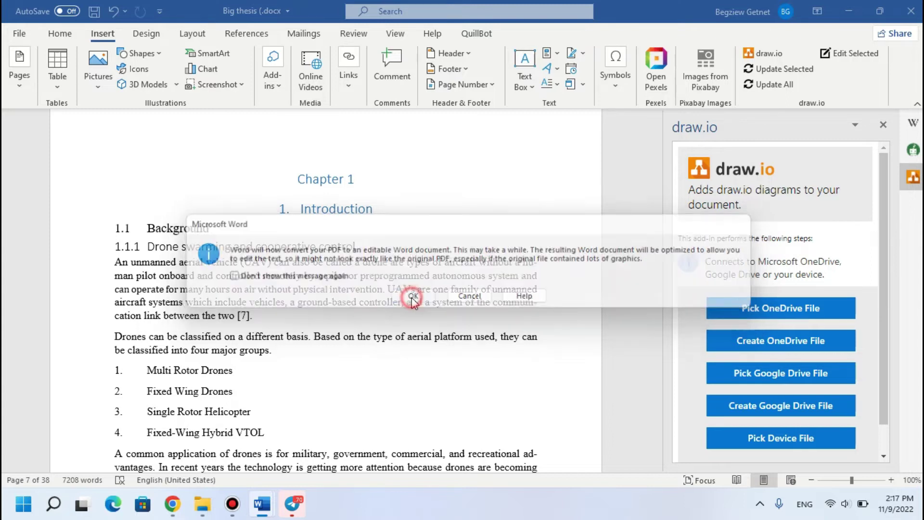
left_click_drag(657, 169, 657, 174)
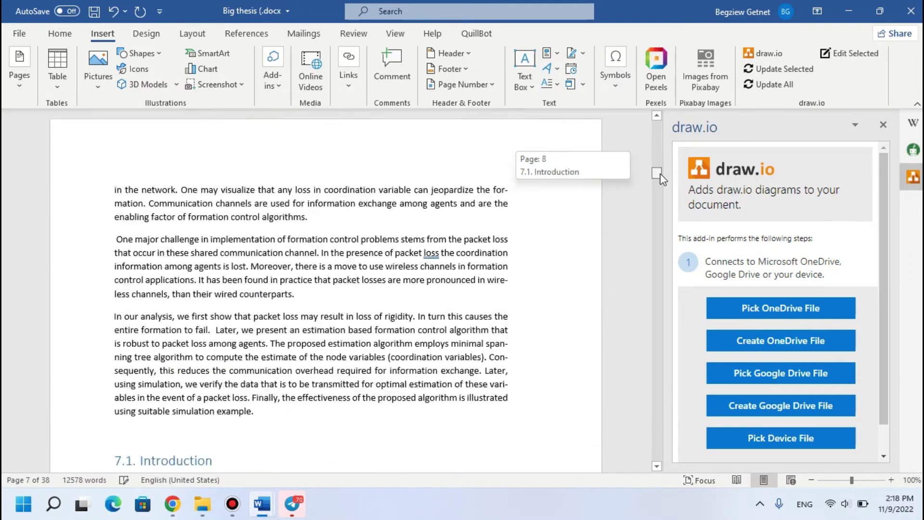
- Undo the inserted PDF text, restoring 7208 words across 38 pages
left_click_drag(657, 173, 656, 178)
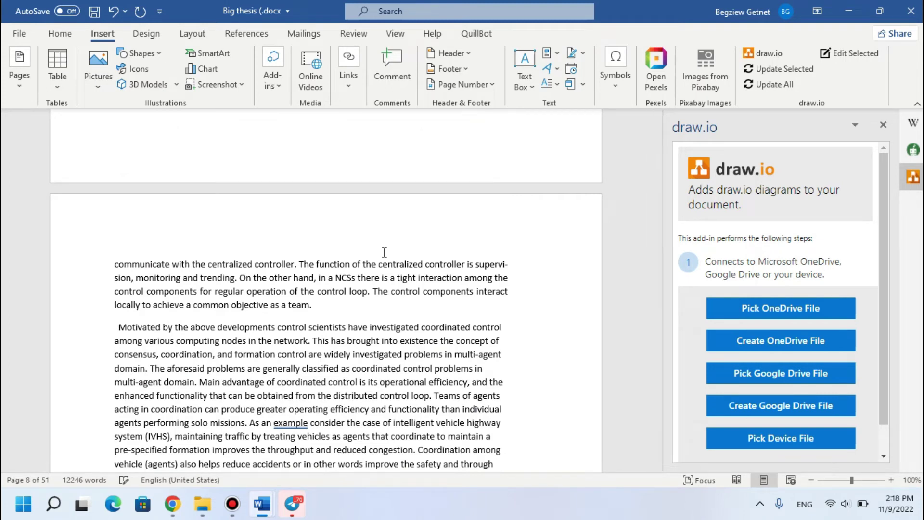
left_click(583, 84)
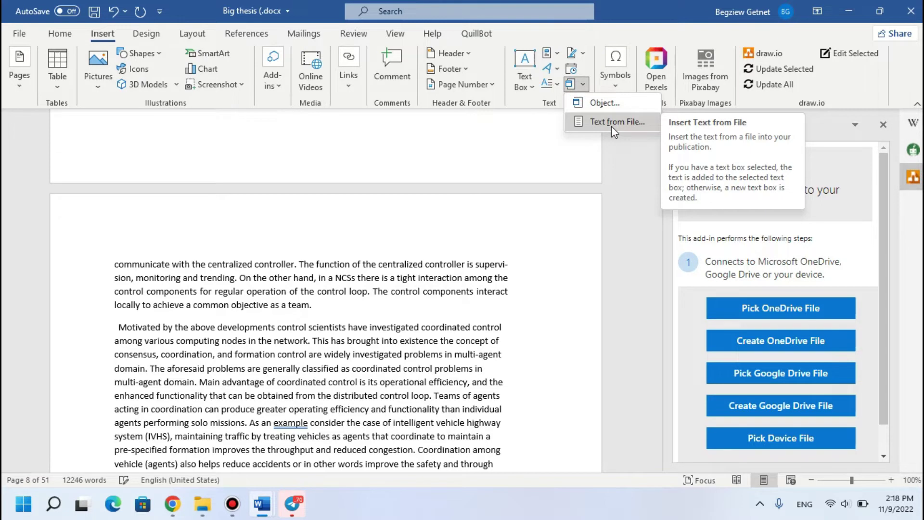
left_click(412, 287)
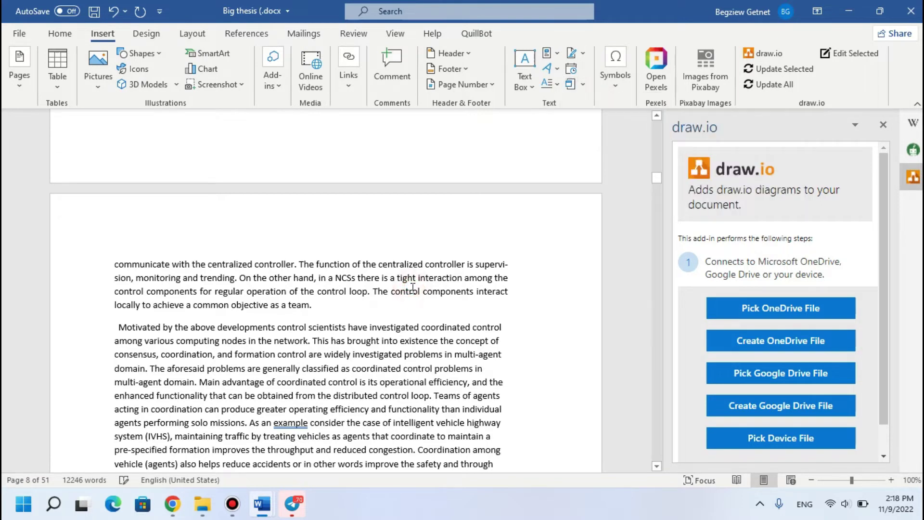
key("ctrl+z")
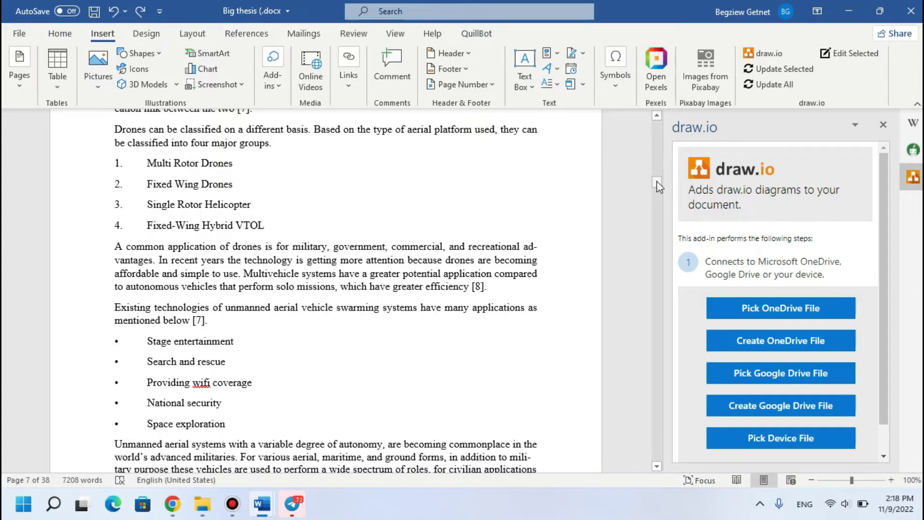
left_click_drag(658, 187, 656, 174)
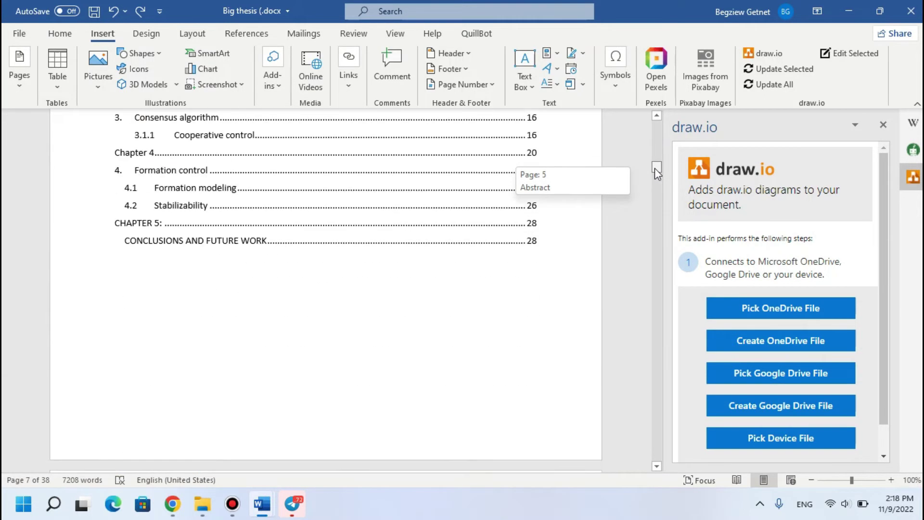
- Save the thesis as PDF 'jgjhgjhgthesis (.pdf' in the presentation 27 folder
left_click(17, 34)
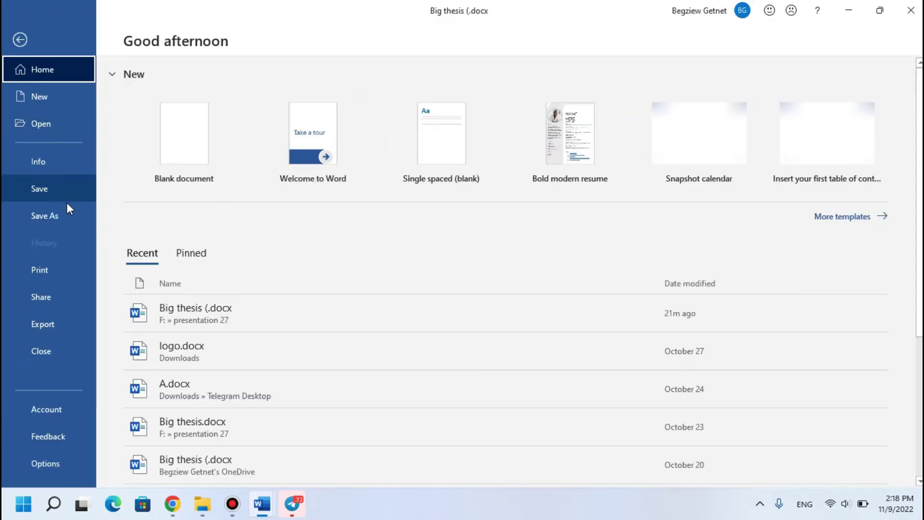
left_click(56, 217)
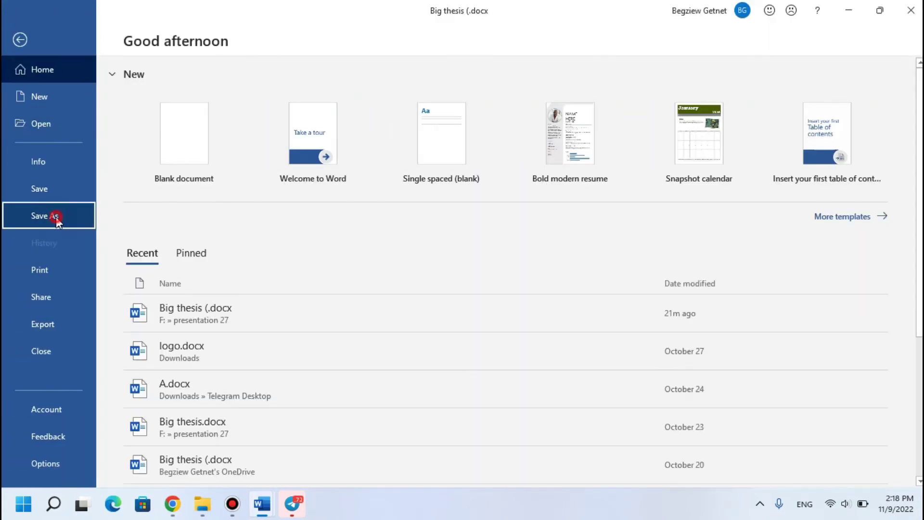
left_click(602, 157)
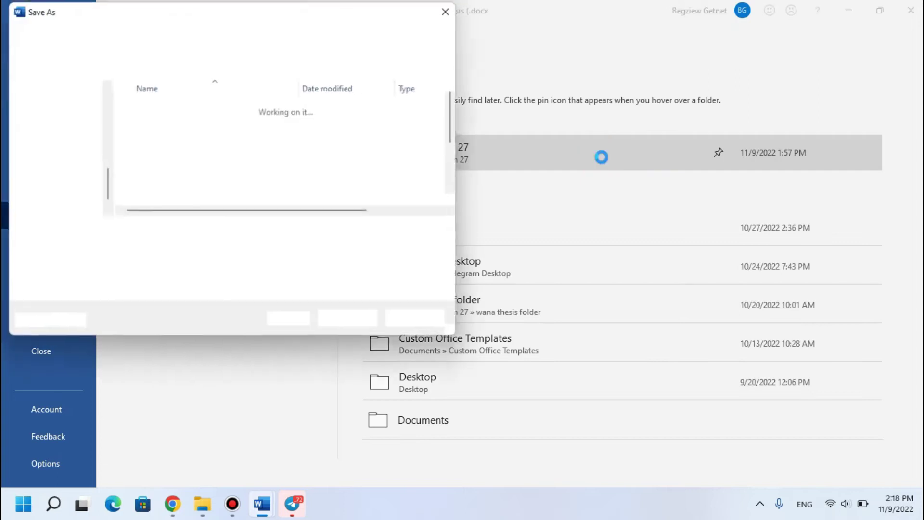
left_click(99, 231)
type("jgjhgjhgthesis (.docx")
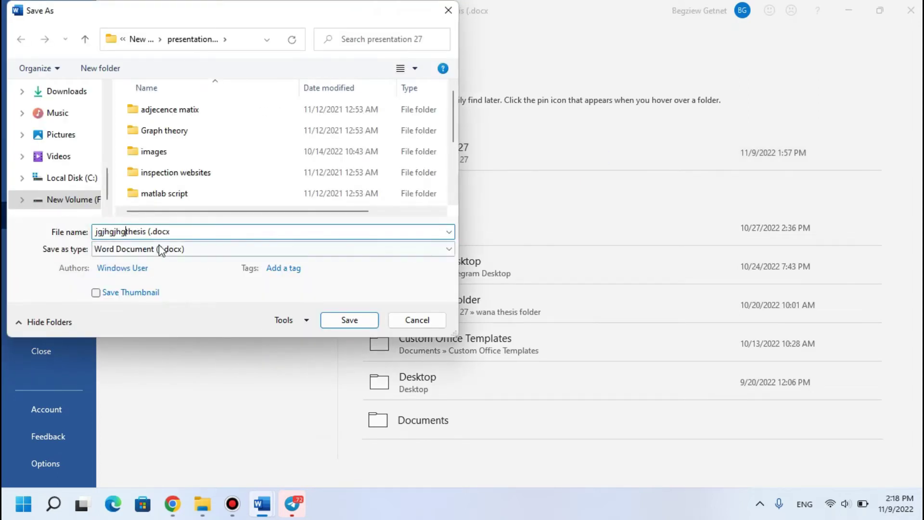
left_click(161, 250)
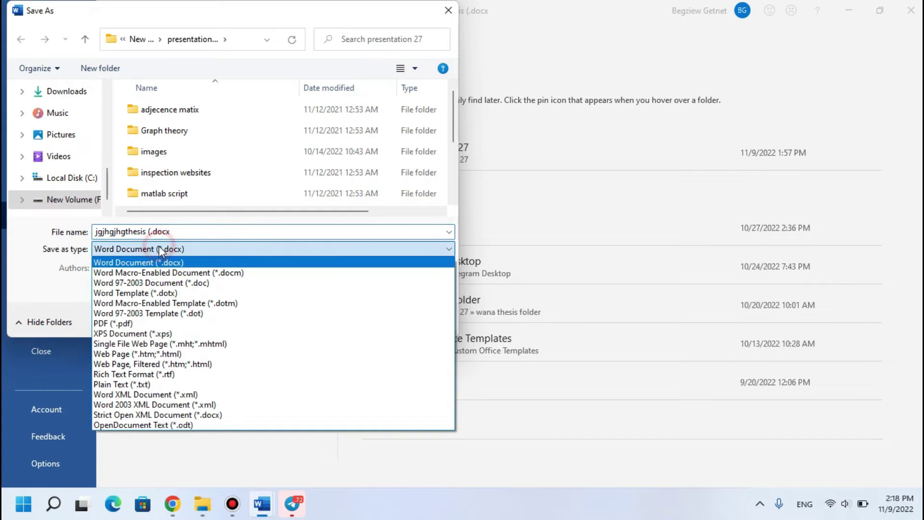
left_click(159, 323)
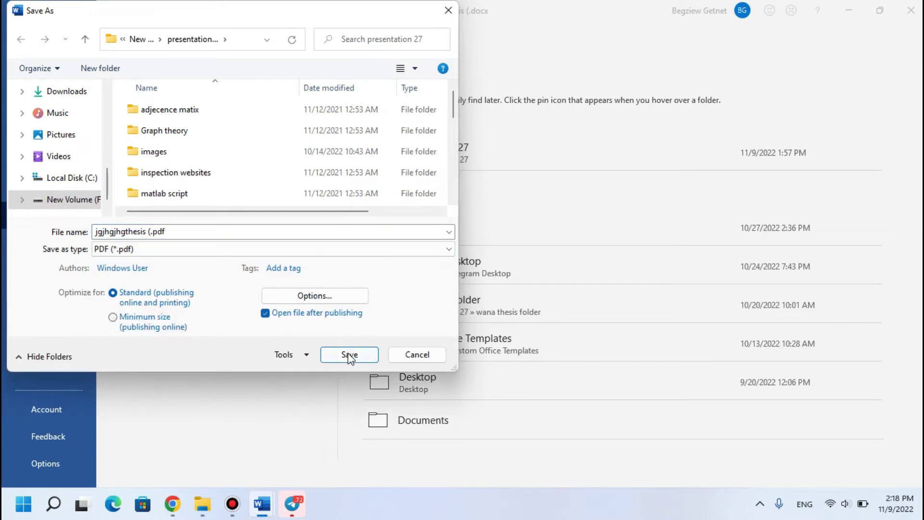
left_click(349, 356)
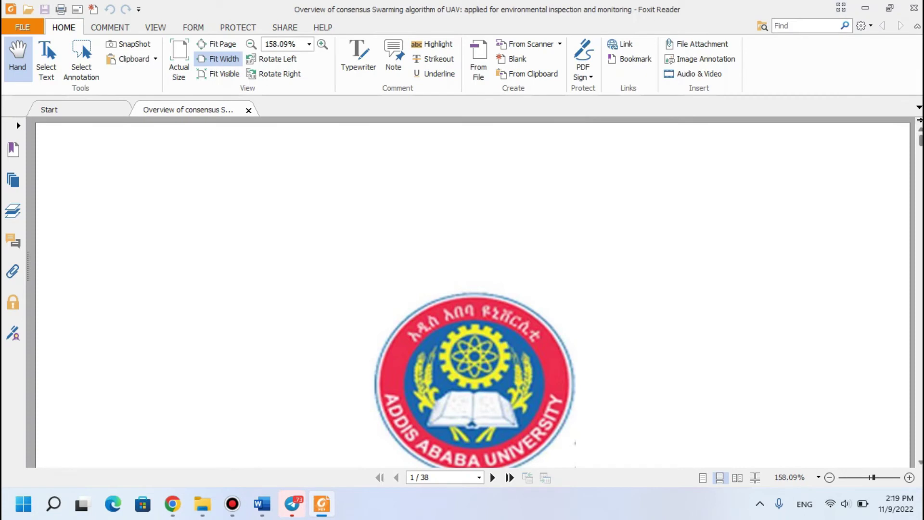
- Scroll the exported thesis PDF from its title page down to the problem statement
scroll(471, 289, "down", 15)
scroll(472, 288, "down", 15)
scroll(472, 289, "down", 15)
scroll(472, 289, "down", 10)
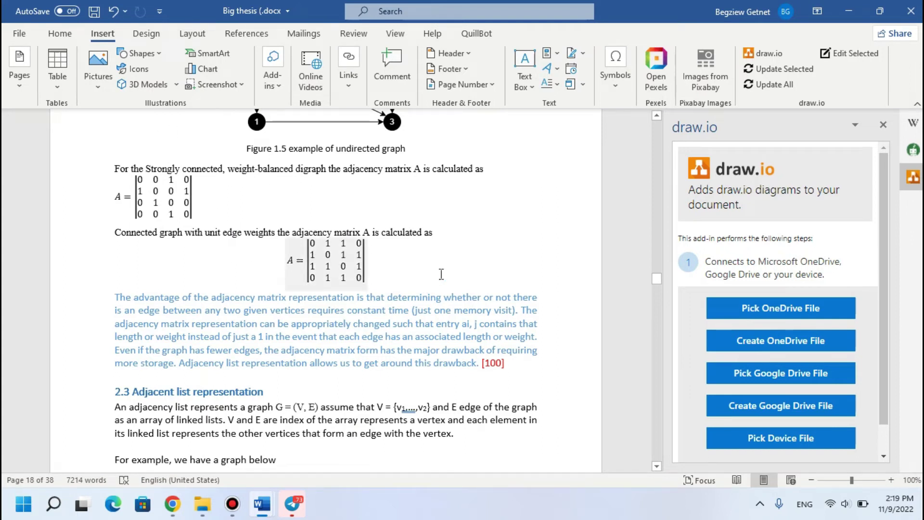
- Search Windows for 'math', then bring up Word's Equation and Symbol buttons beside the adjacency matrix section
left_click(616, 89)
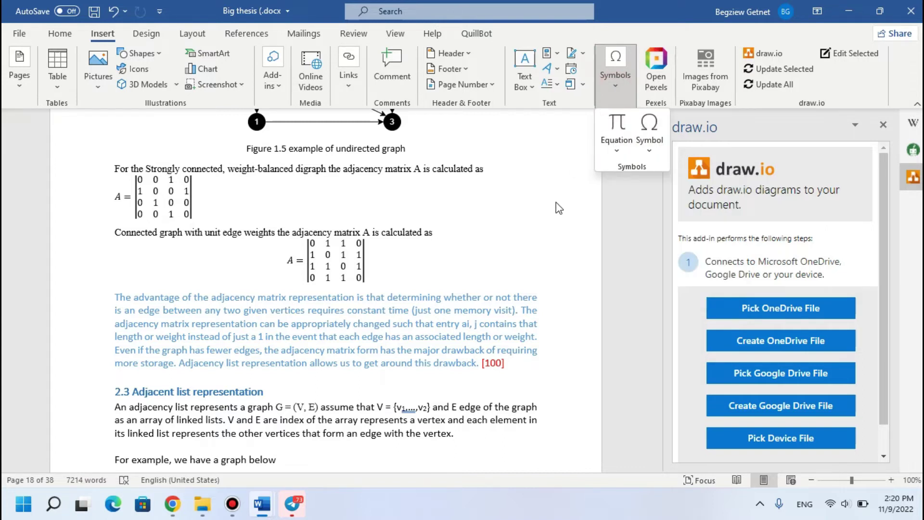
left_click(586, 193)
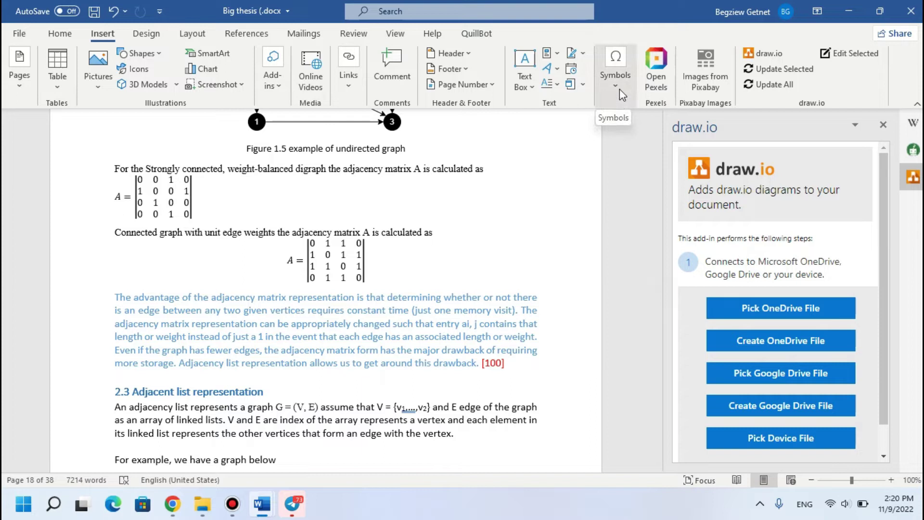
left_click(24, 511)
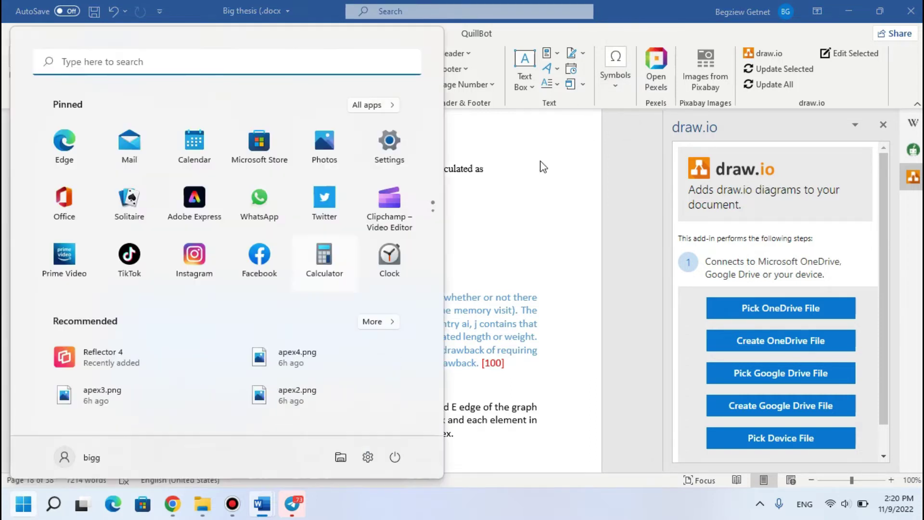
left_click(243, 69)
type("math")
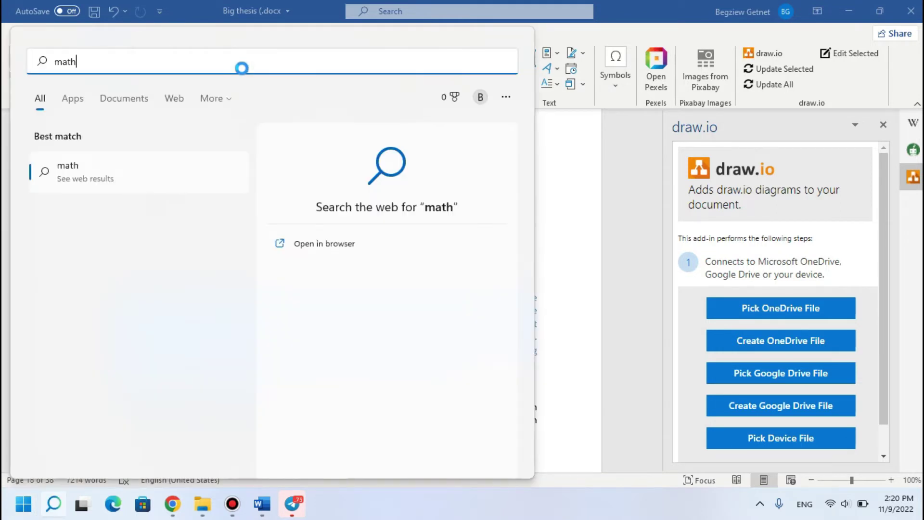
left_click(573, 209)
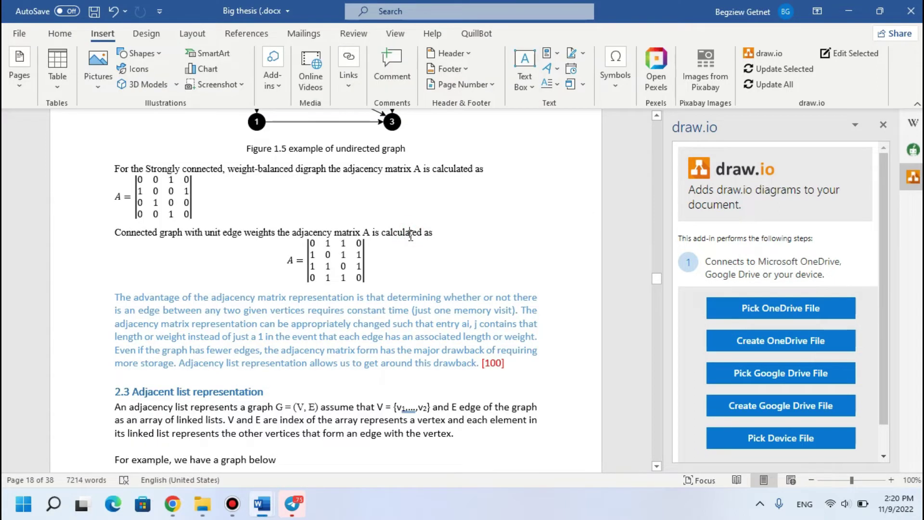
left_click(615, 87)
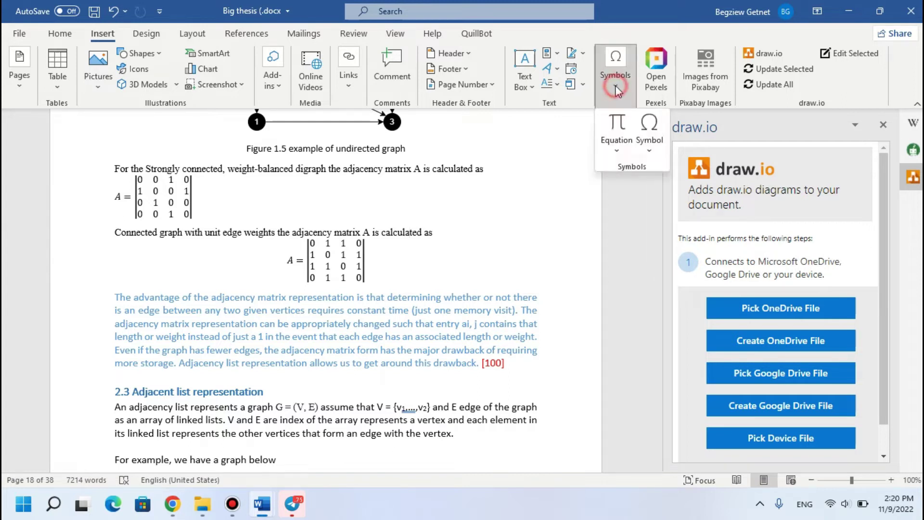
- Handwrite the equation (√2y/2)² in the Ink Equation input pad
left_click(616, 151)
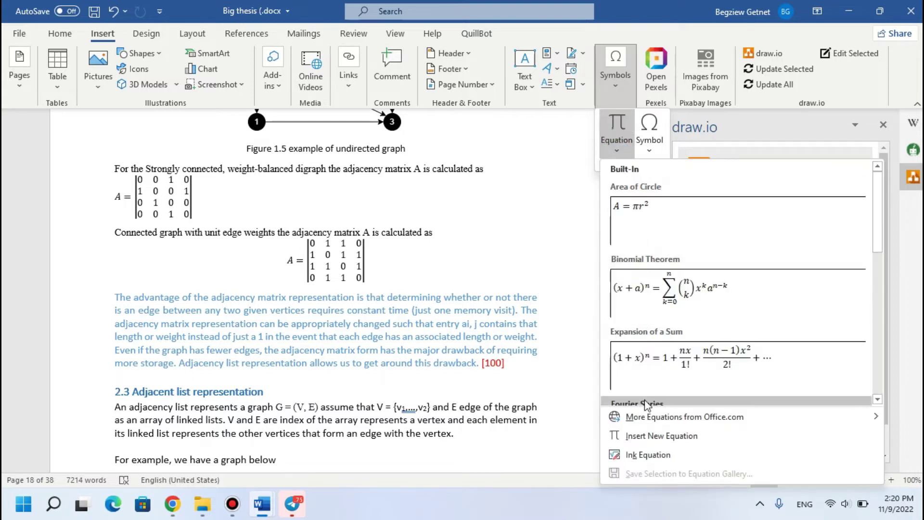
left_click(662, 456)
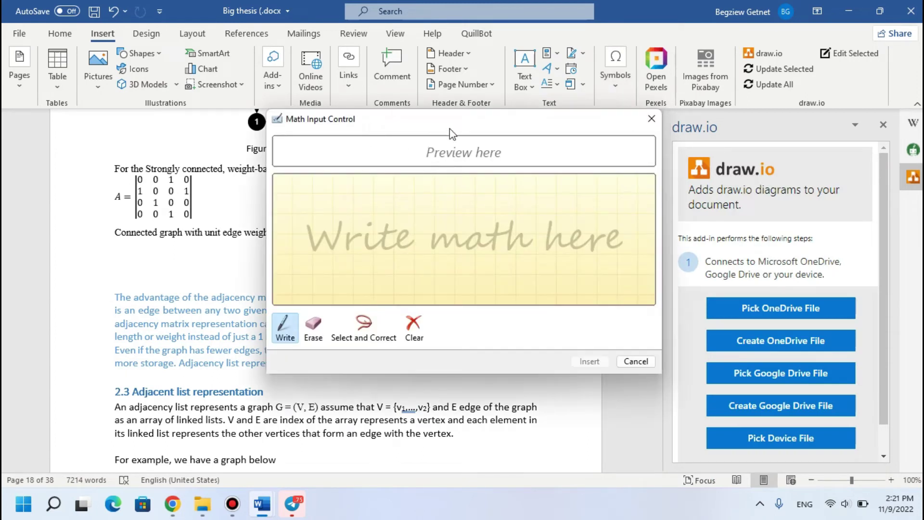
mouse_move(388, 203)
left_mouse_down()
mouse_move(390, 229)
mouse_move(401, 218)
left_mouse_up()
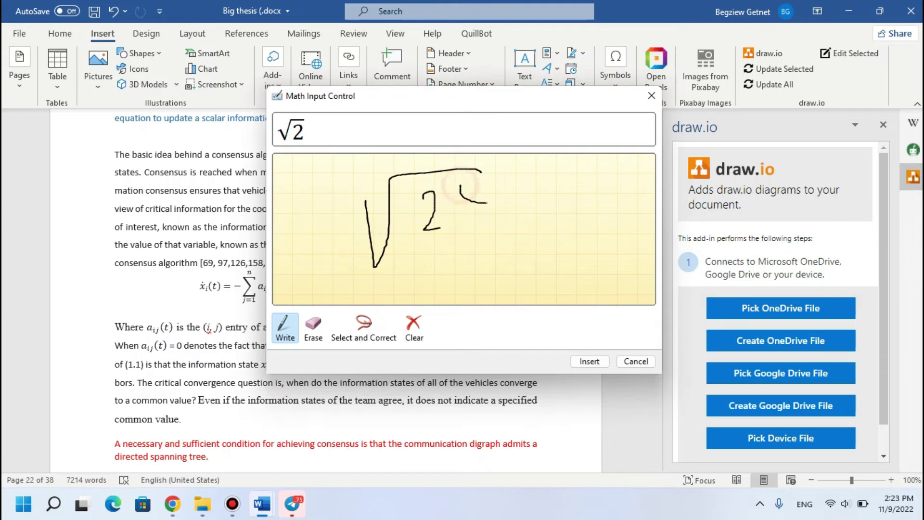
mouse_move(461, 186)
left_mouse_down()
mouse_move(486, 202)
mouse_move(459, 230)
left_mouse_up()
left_click_drag(342, 289, 542, 234)
left_click_drag(442, 264, 496, 298)
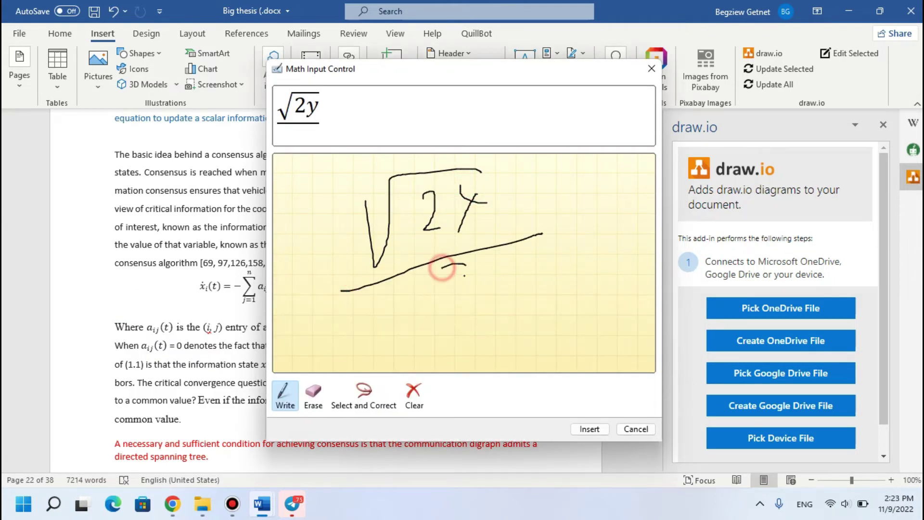
left_click_drag(339, 190, 357, 364)
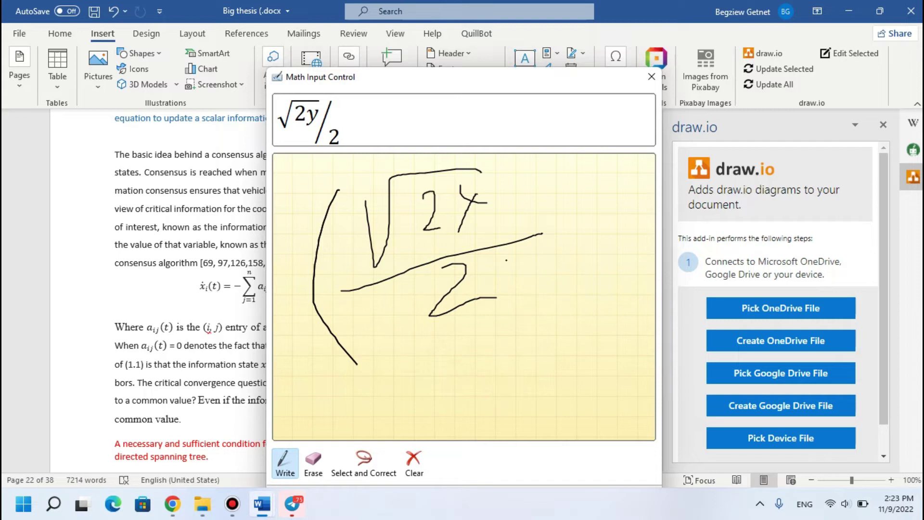
mouse_move(527, 169)
left_mouse_down()
mouse_move(575, 264)
mouse_move(520, 374)
left_mouse_up()
left_click_drag(561, 165, 589, 180)
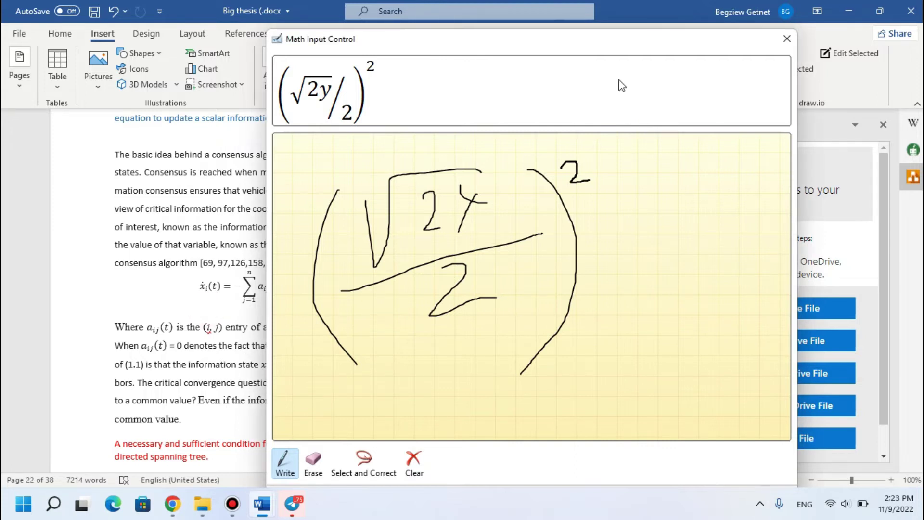
- Insert the handwritten equation into the consensus paragraph, then undo the insertion
left_click_drag(620, 46, 625, 26)
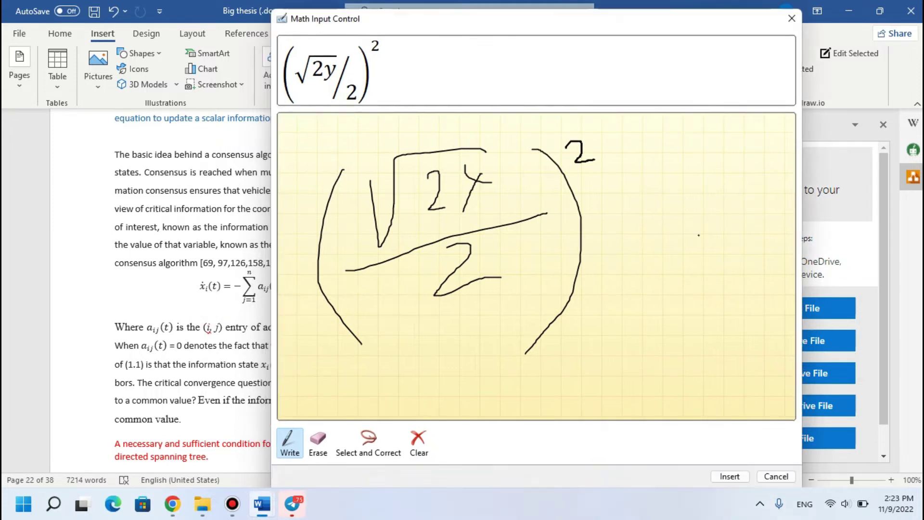
left_click(729, 475)
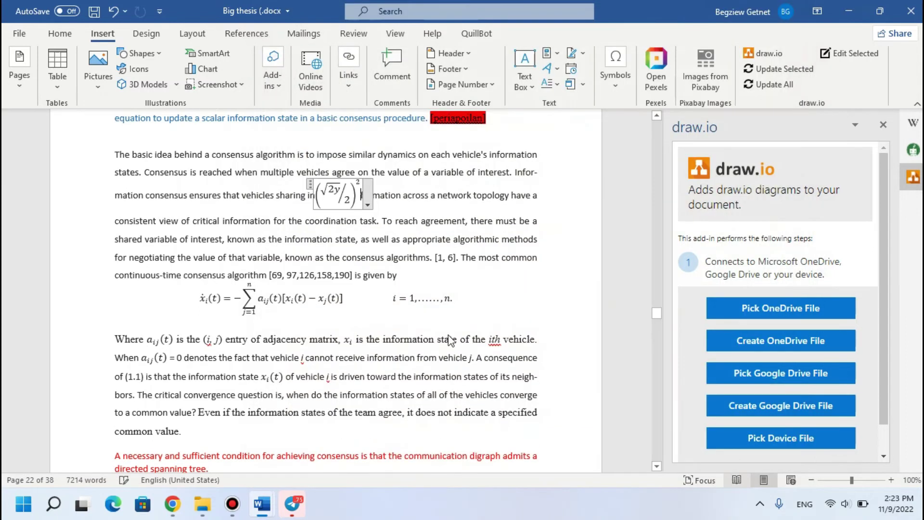
key("ctrl+z")
left_click(354, 243)
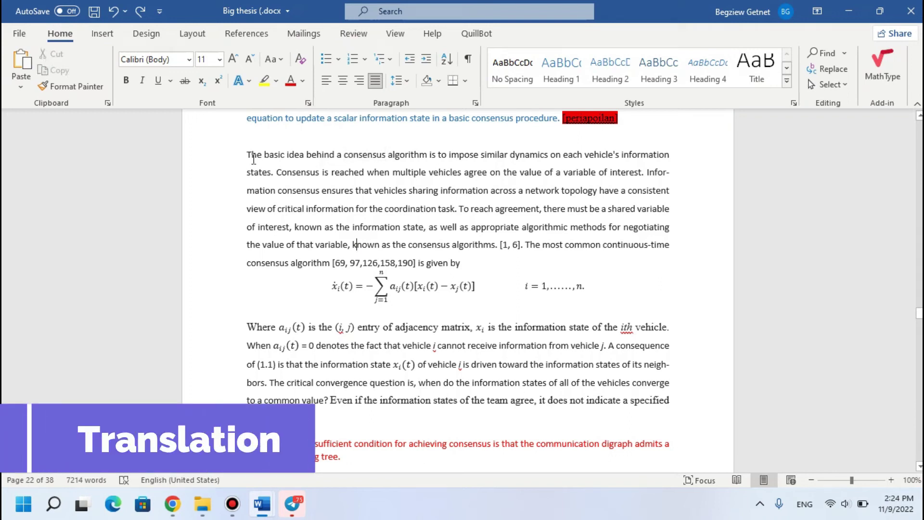
- Select the paragraph from 'The basic idea' to 'is given by' and translate only the selection
left_click(247, 158, "ctrl")
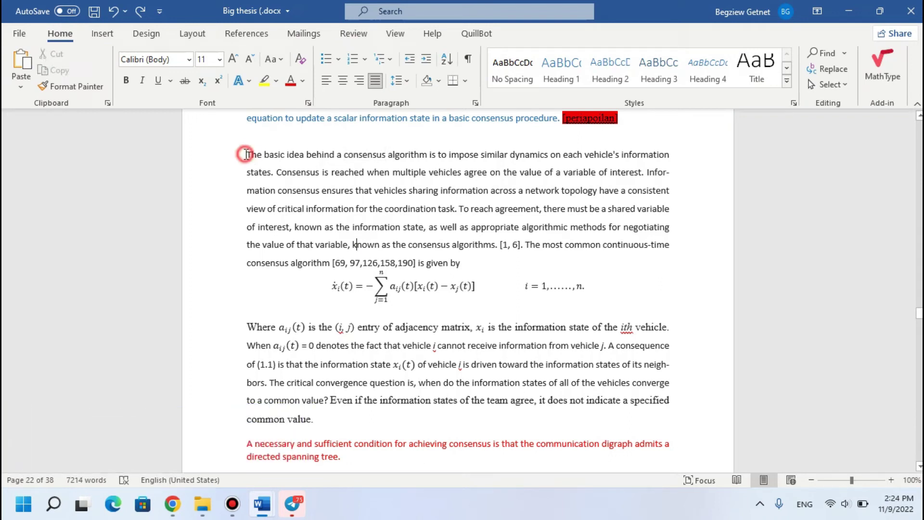
left_click_drag(305, 175, 477, 260)
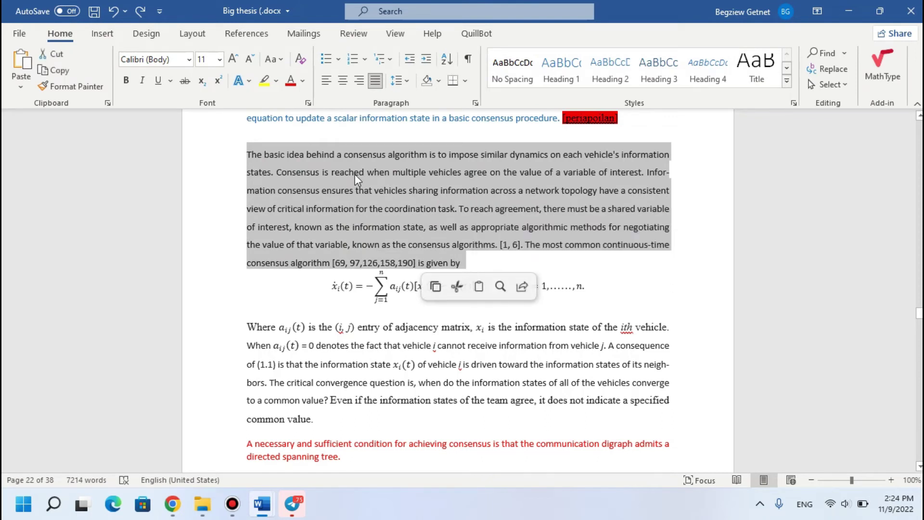
left_click(365, 36)
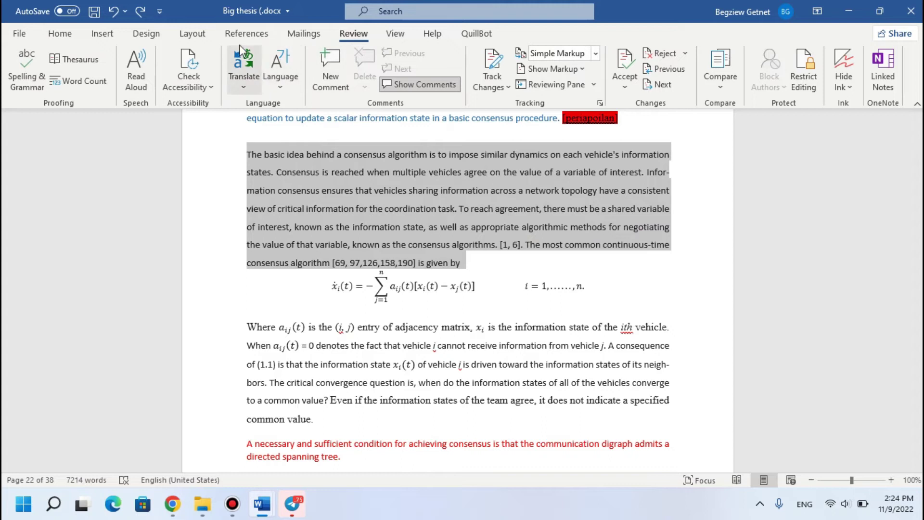
left_click(243, 59)
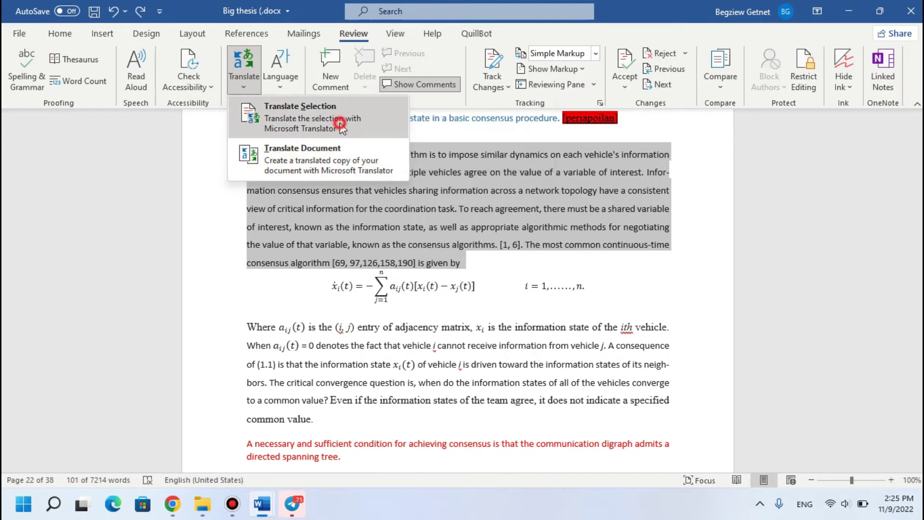
left_click(358, 123)
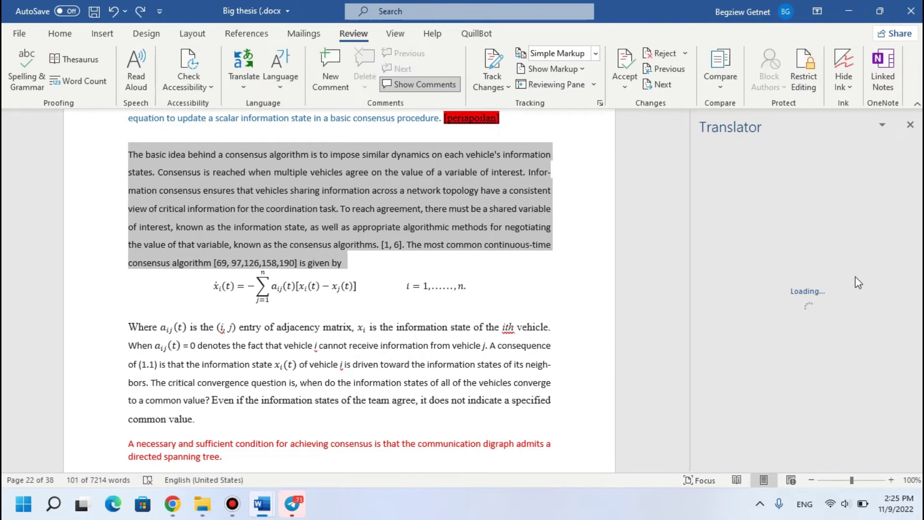
- Set the Translator's target language to Amharic and deselect the paragraph
left_click(755, 255)
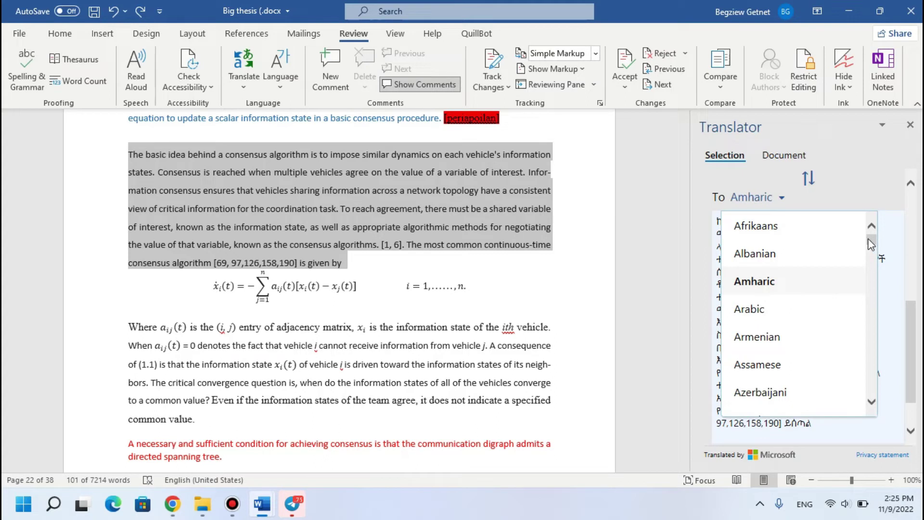
left_click(756, 283)
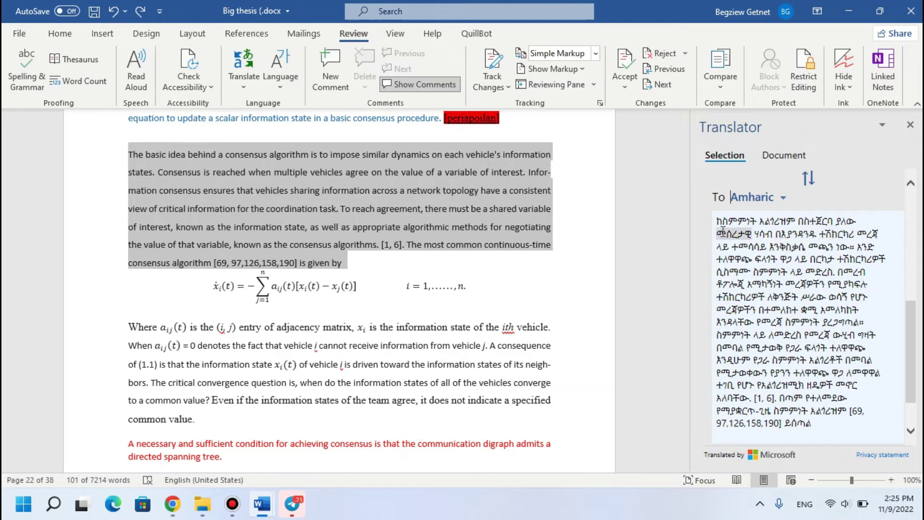
left_click(457, 190)
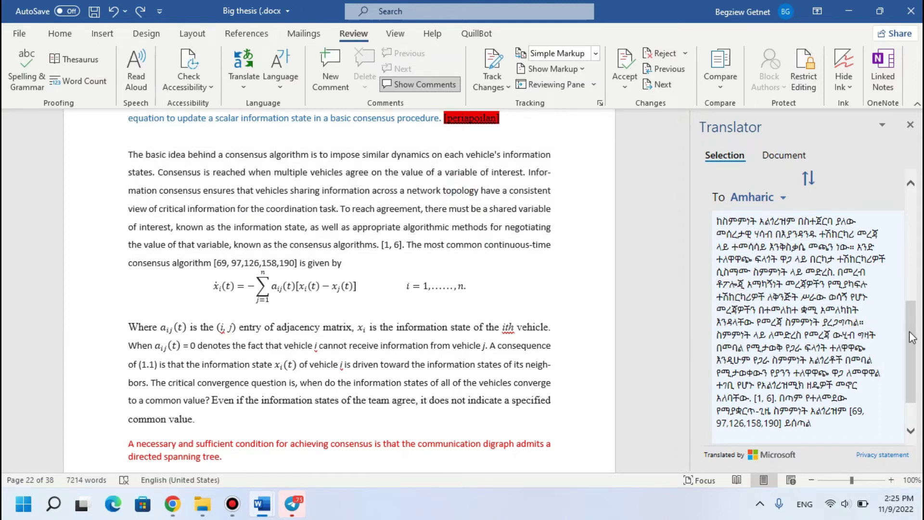
scroll(912, 338, "down", 2)
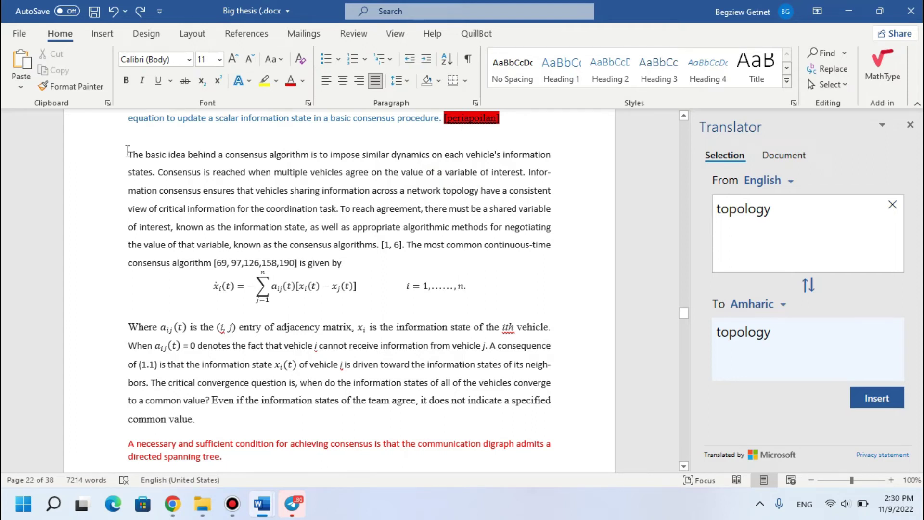
- Read the selected consensus paragraph aloud with Read Aloud, then pause it
left_click_drag(128, 153, 359, 263)
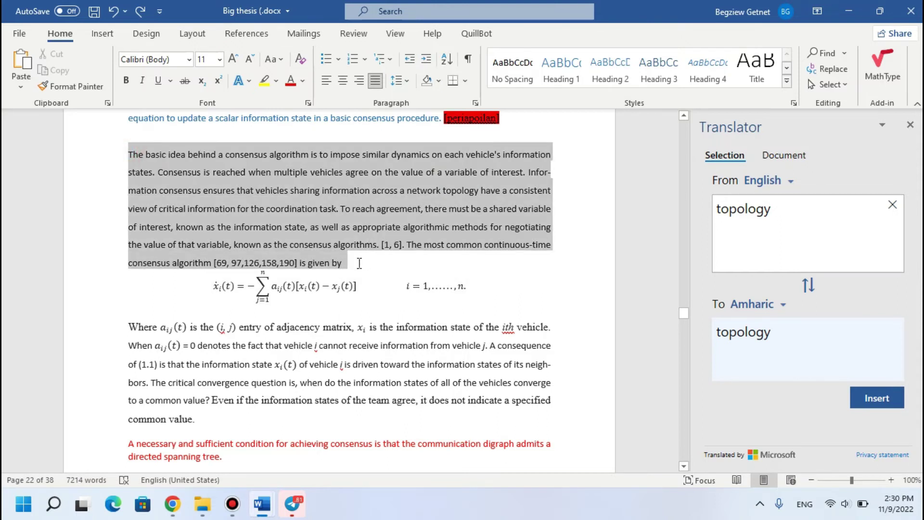
left_click(358, 36)
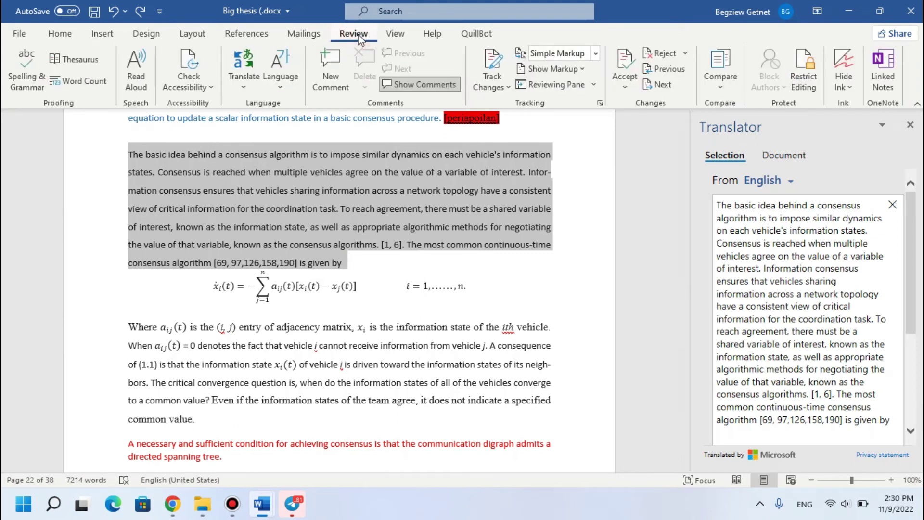
left_click(137, 62)
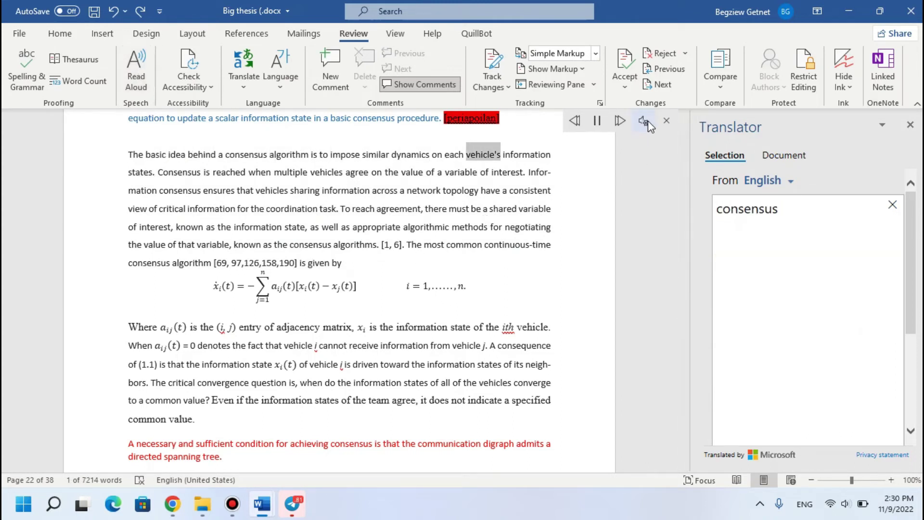
left_click(598, 121)
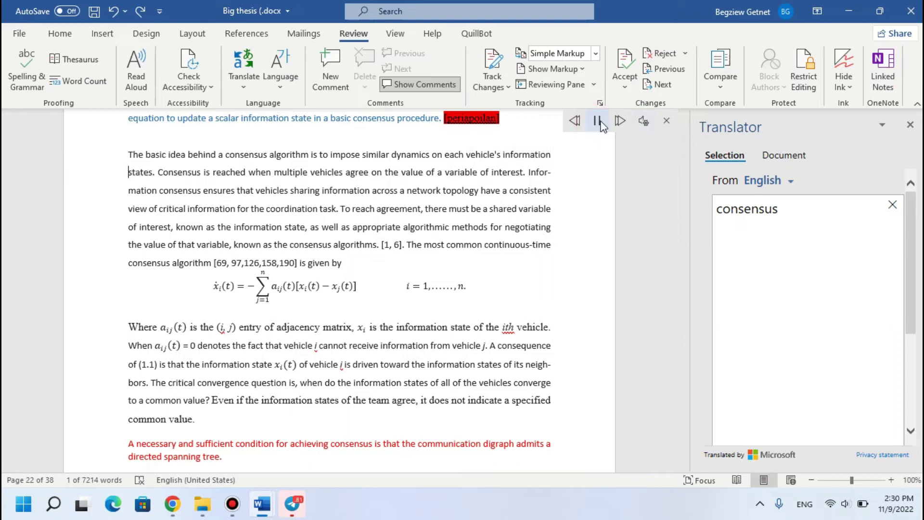
- Switch the reading voice to Microsoft Zira, resume reading until 'task', then start a new document
left_click(643, 121)
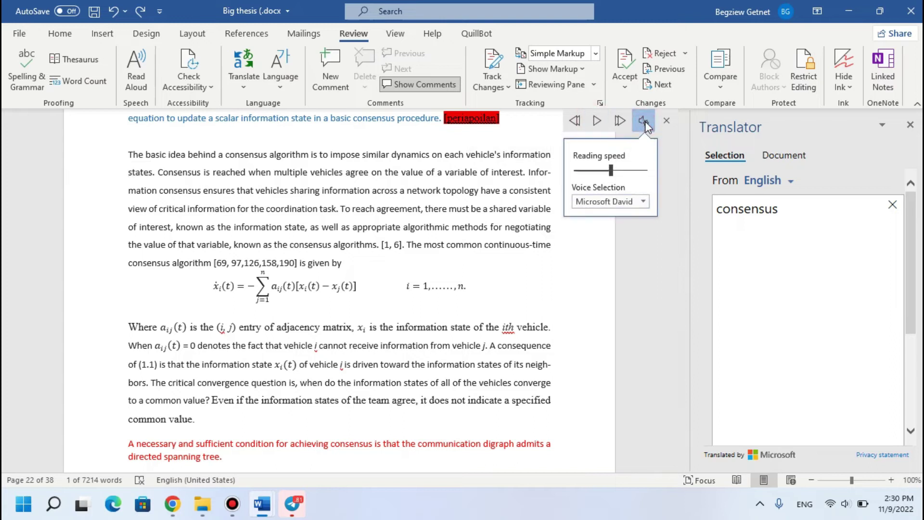
left_click(642, 202)
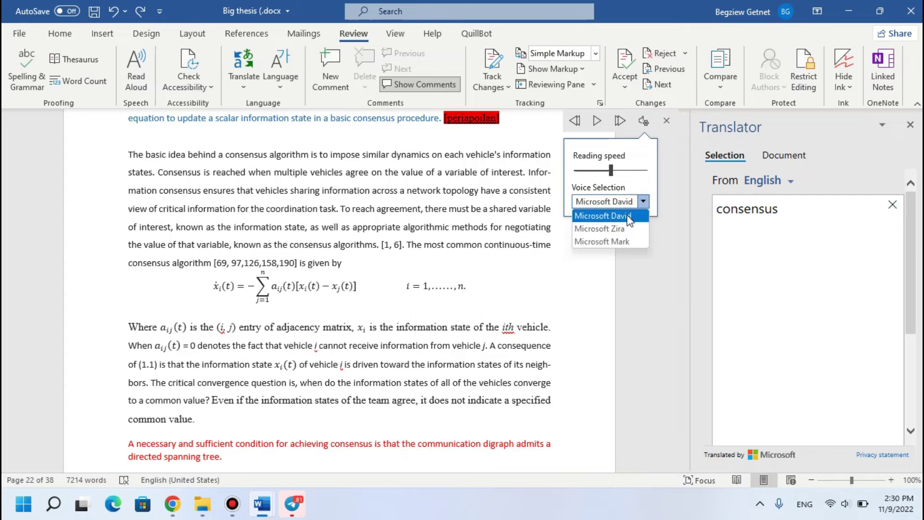
left_click(608, 229)
left_click(501, 190)
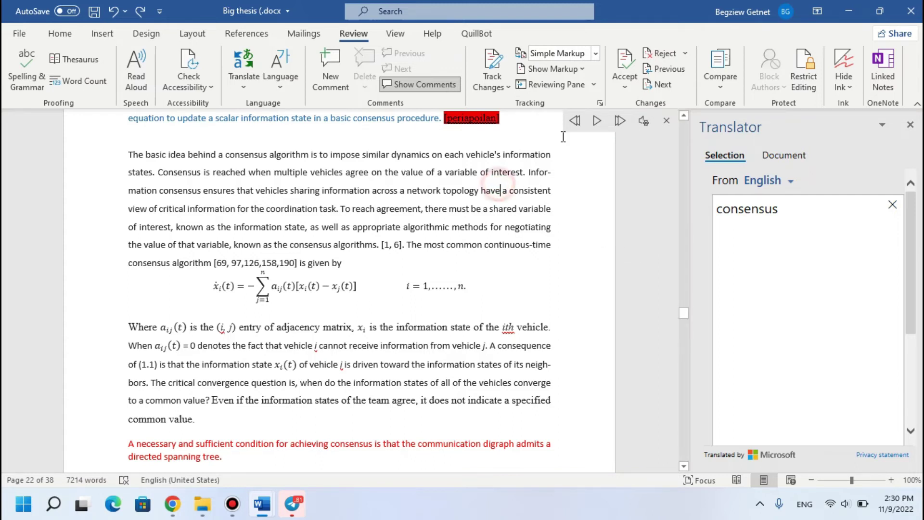
left_click(596, 122)
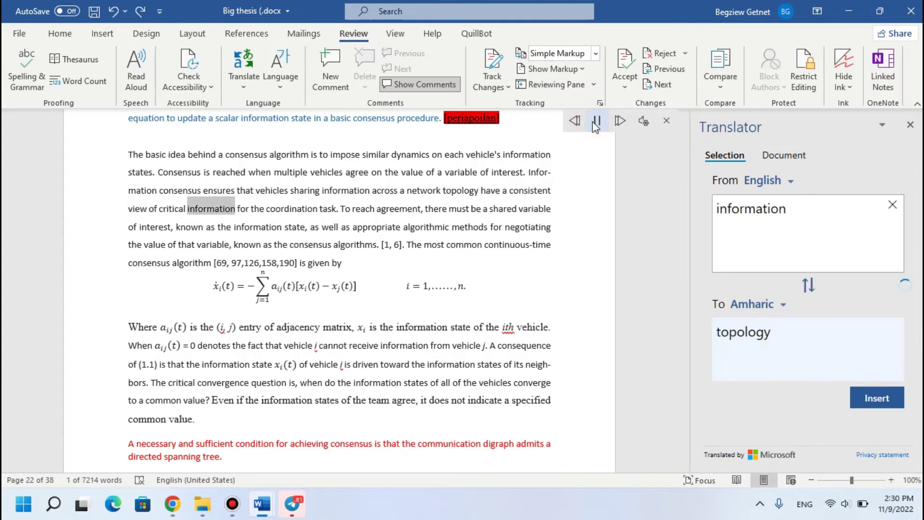
left_click(596, 121)
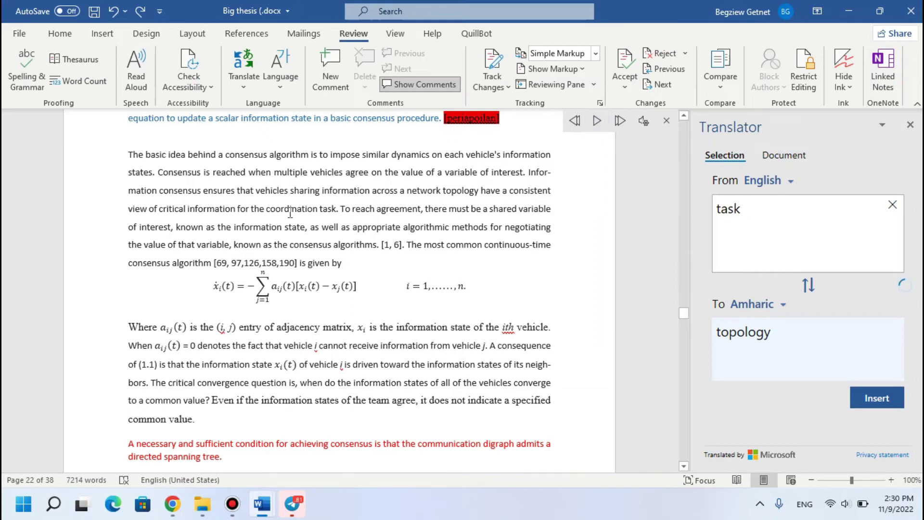
key("ctrl+n")
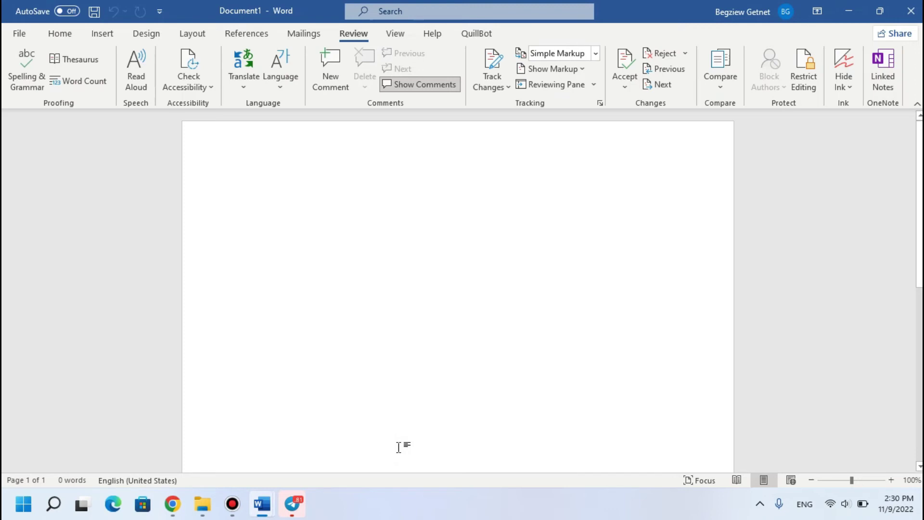
- Replace the old paragraphs with four sample paragraphs generated by =rand(4,5)
type("=rand()")
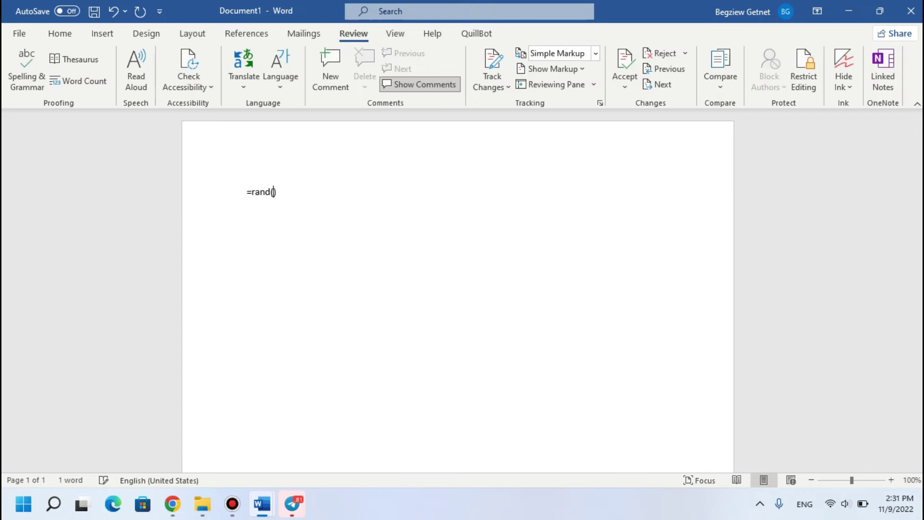
key("Return")
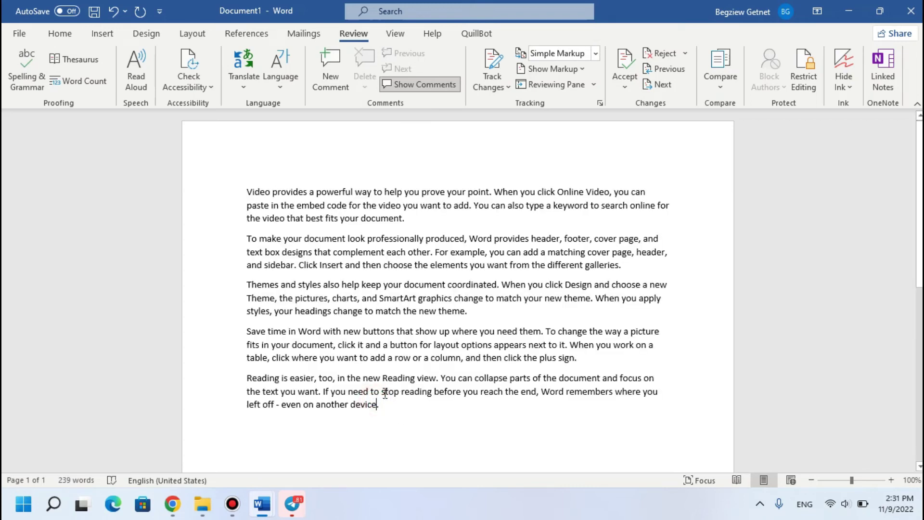
type("=rand(")
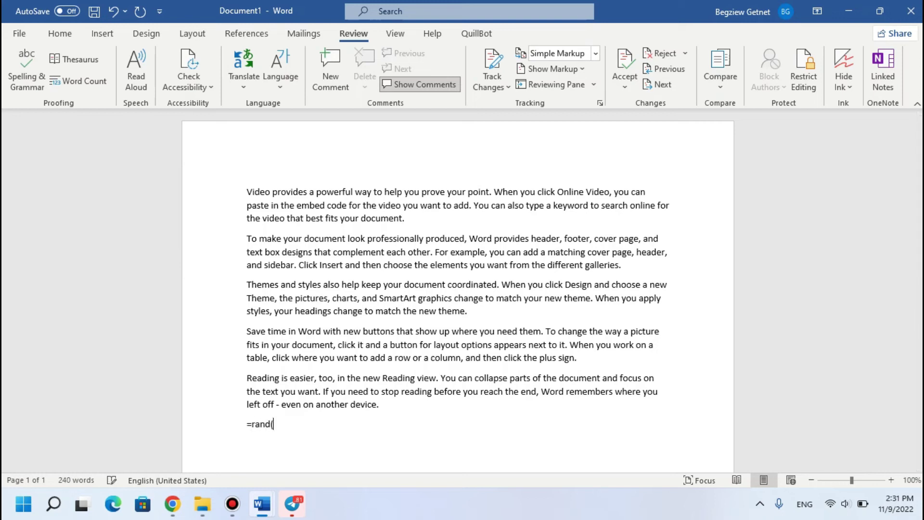
type("a")
type(",5")
left_click_drag(385, 404, 227, 198)
key("BackSpace")
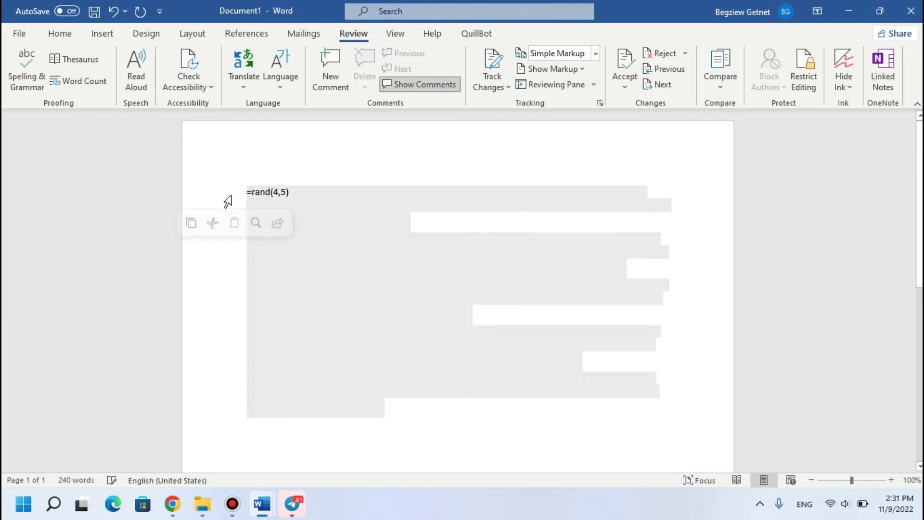
left_click(322, 189)
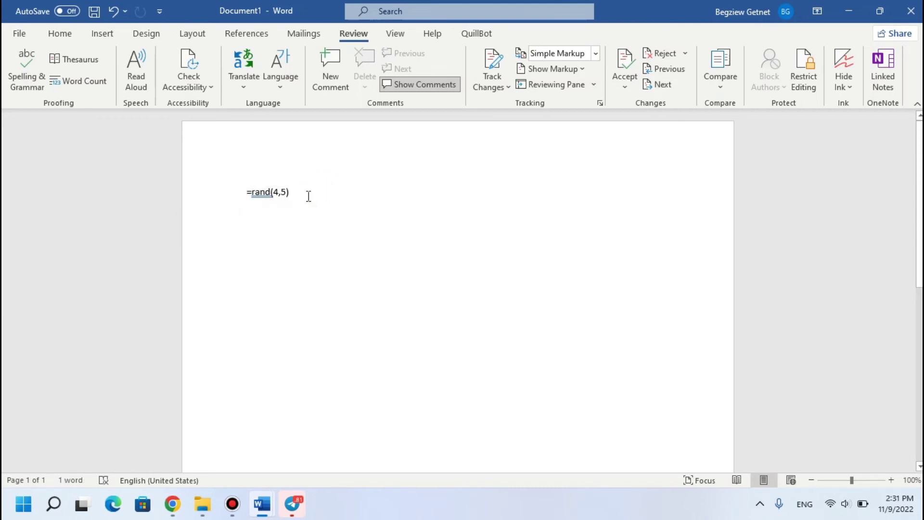
key("Return")
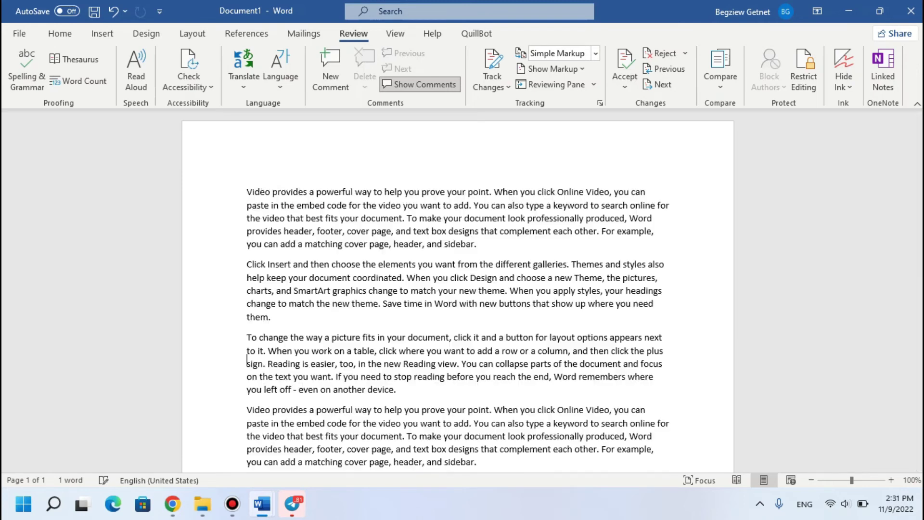
scroll(919, 295, "down", 3)
- Add Lorem ipsum placeholder paragraphs with =lorem() and =lorem(5,3)
type("=")
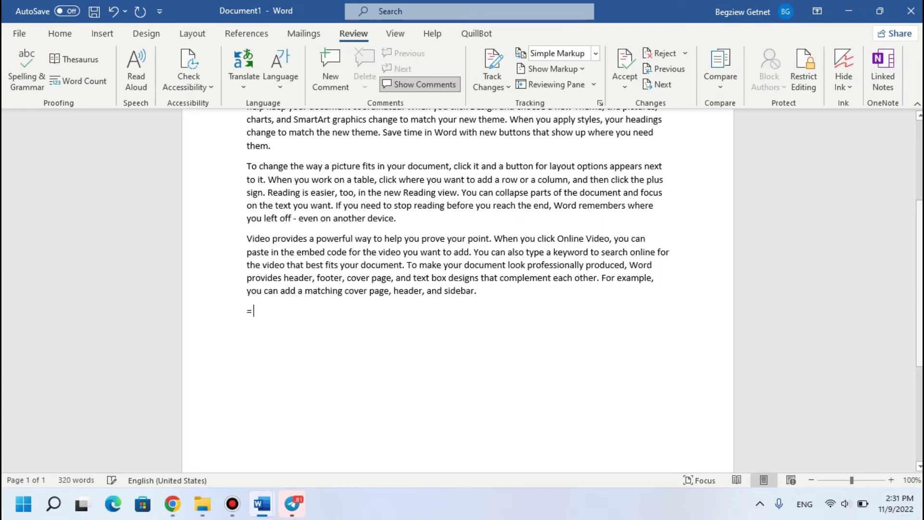
type(" rem")
type("()")
key("Return")
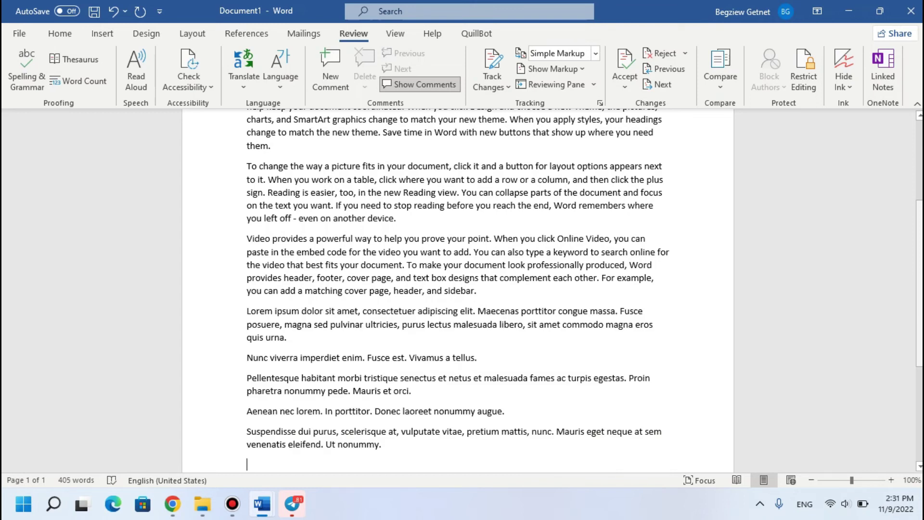
type("=lorem()5,3")
key("Return")
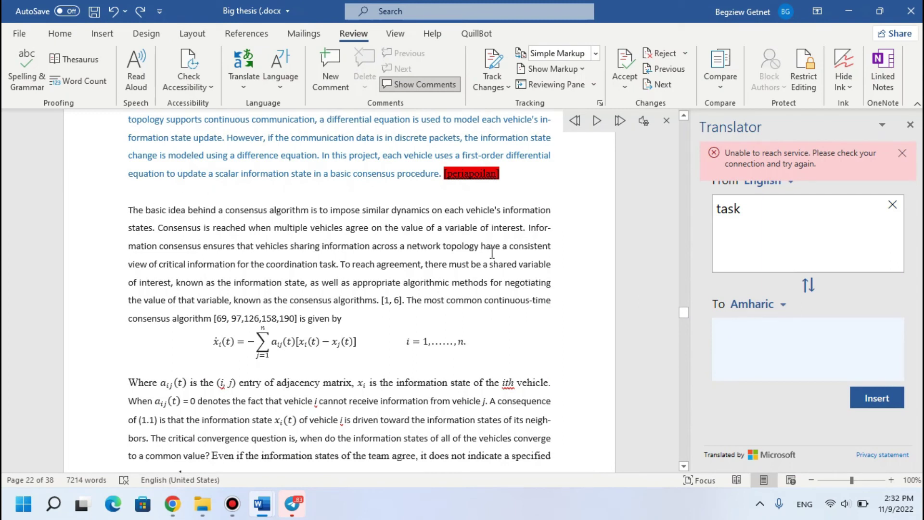
- Add thin (---), thick (___), double (###), dotted (***) and wavy (~~~) border lines
type("---")
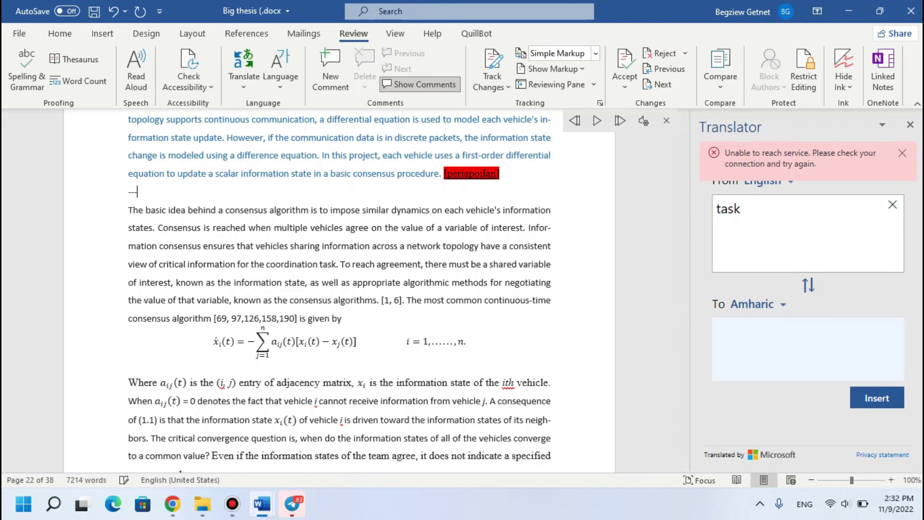
key("Return")
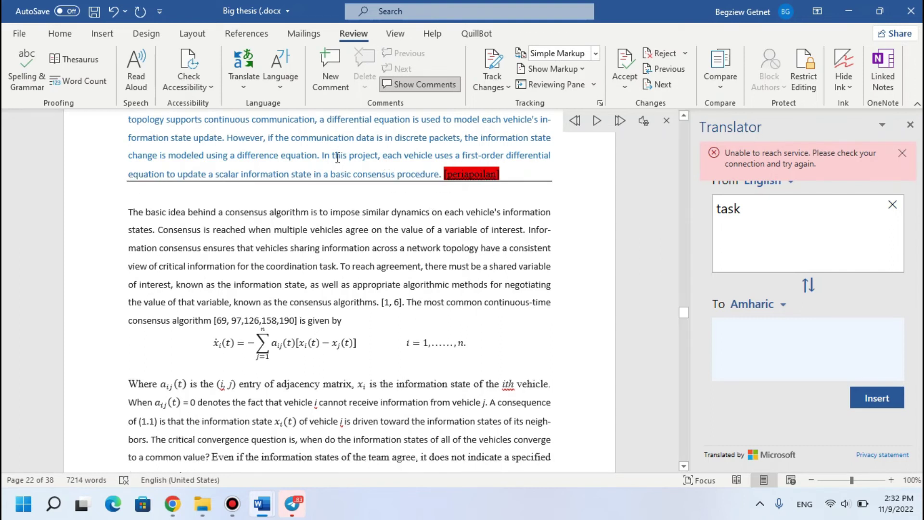
type("___")
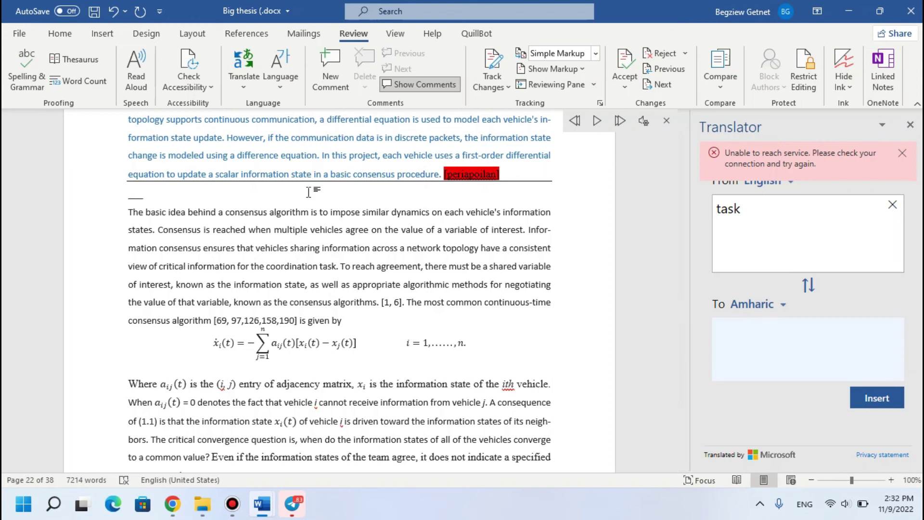
key("Return")
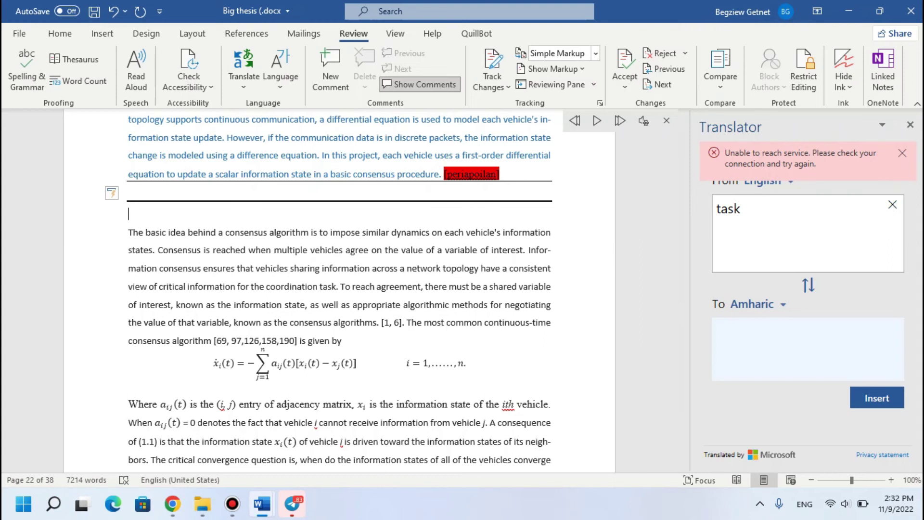
type("###")
key("Return")
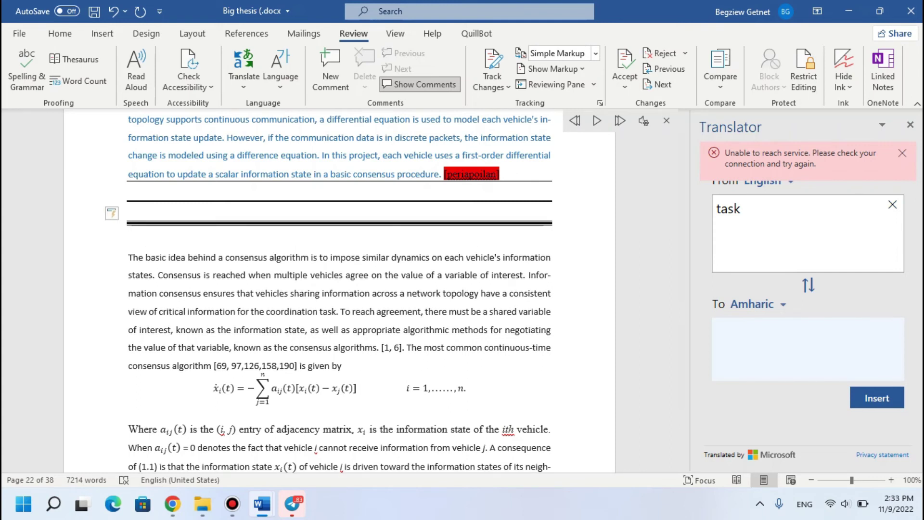
type("***")
key("Return")
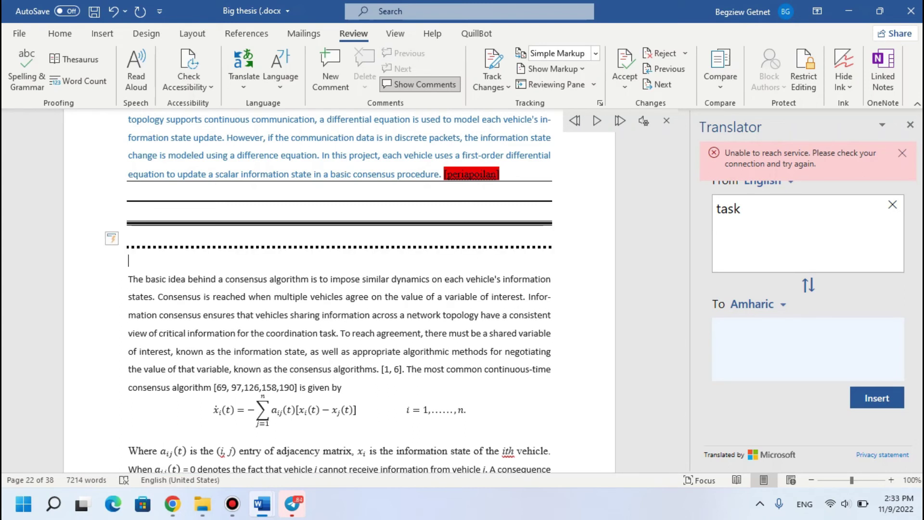
type("~~~")
key("Return")
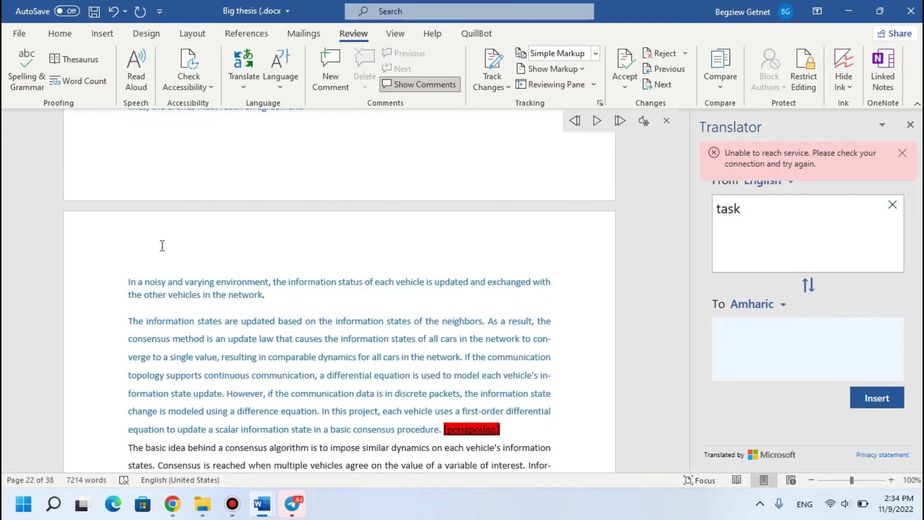
- Encrypt the document with a password via File > Info > Protect Document, entering it twice
left_click(21, 34)
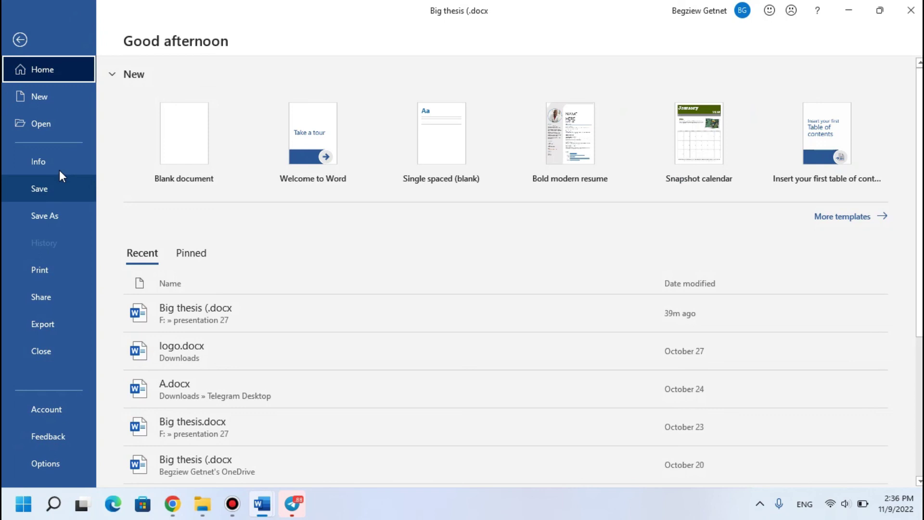
left_click(76, 164)
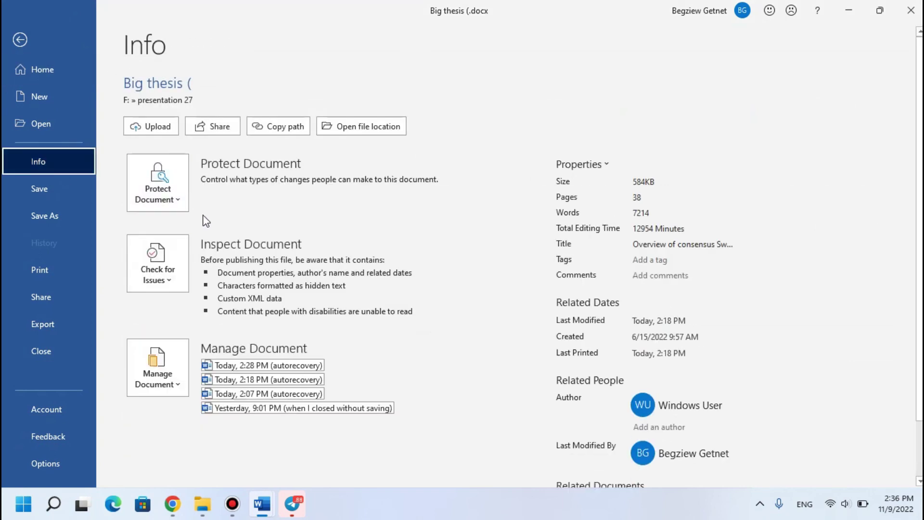
left_click(171, 202)
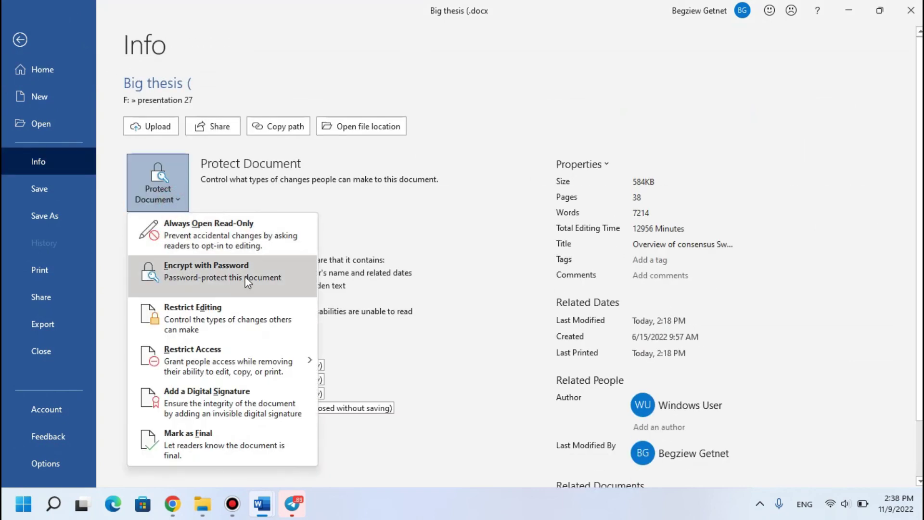
left_click(244, 278)
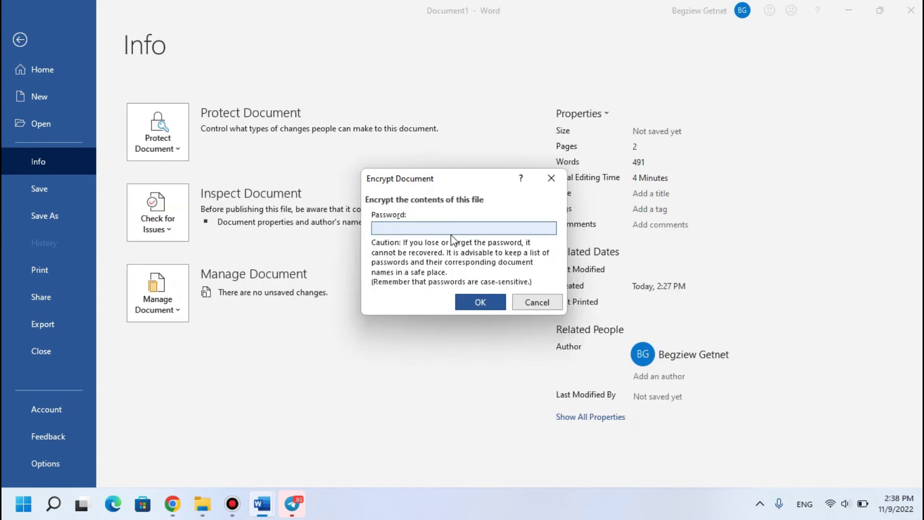
left_click(481, 307)
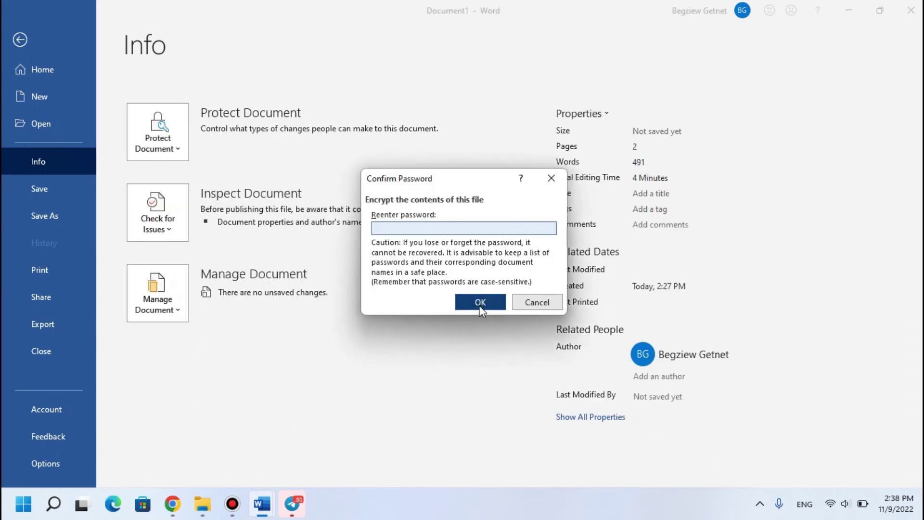
left_click(476, 305)
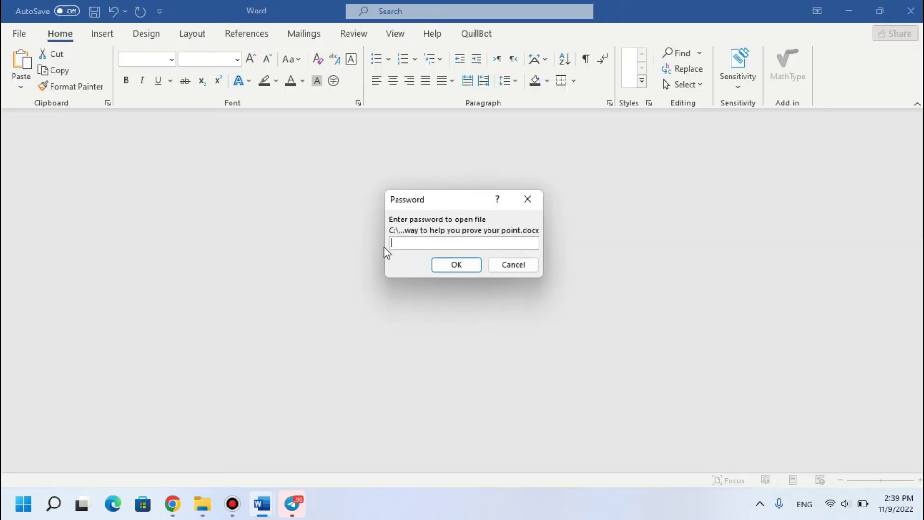
- Open the protected document with its password after one rejected attempt, then close Word
left_click(462, 264)
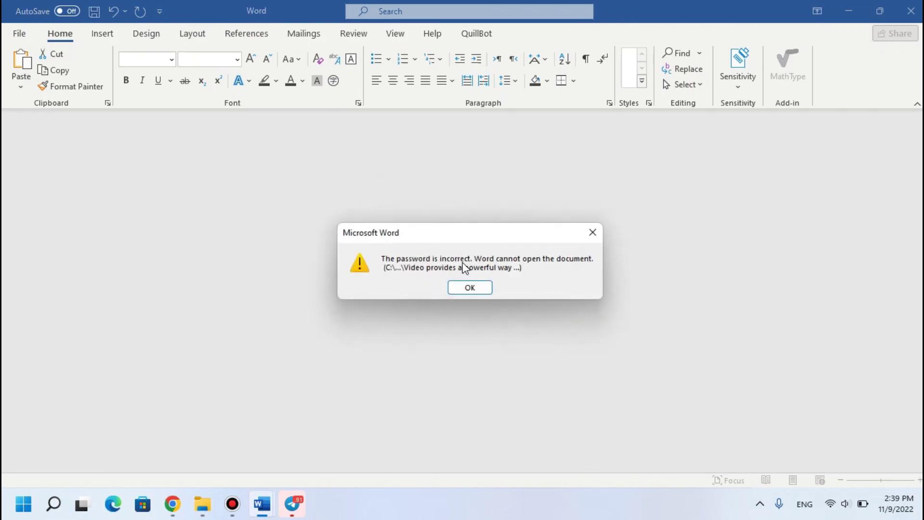
left_click(467, 283)
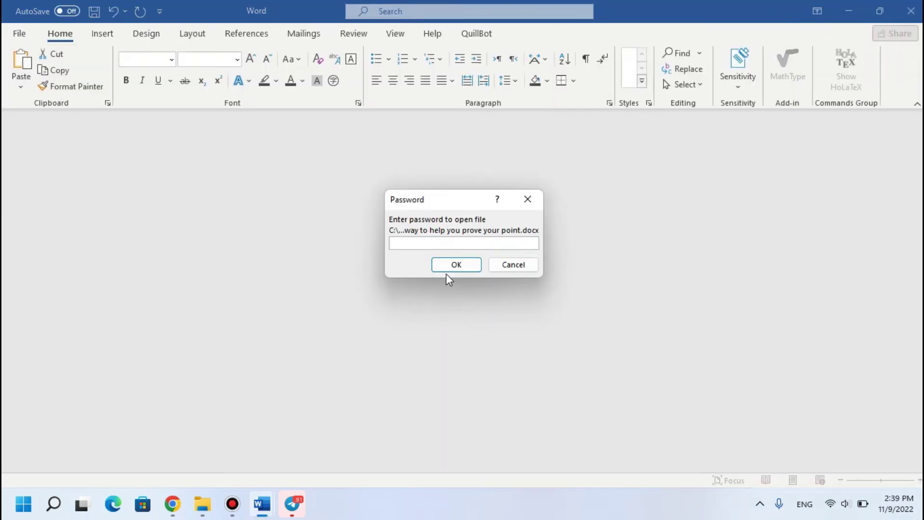
left_click(451, 264)
left_click(913, 11)
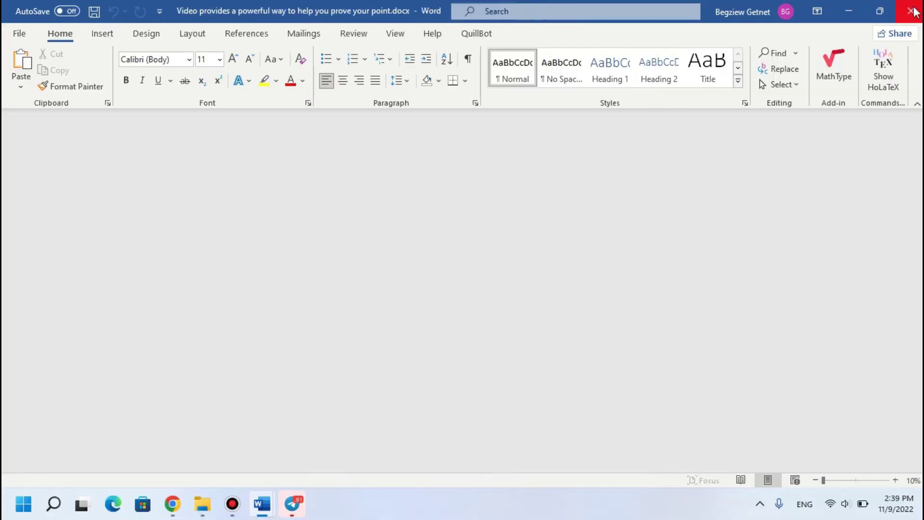